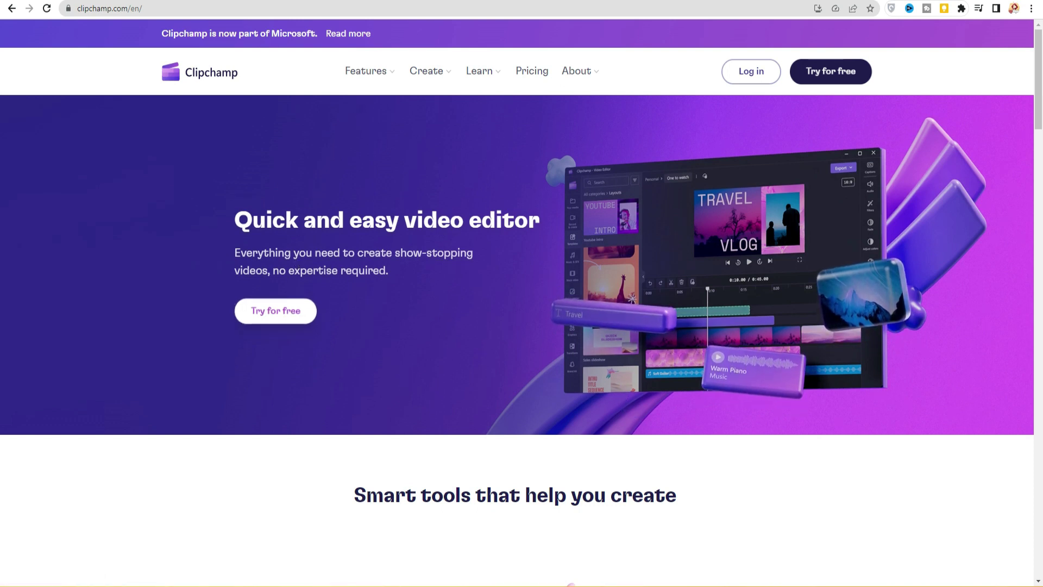
Step: Create a new video from scratch, with the home-decor clip imported from the desktop and placed at the start of the timeline
{"action": "key", "text": "alt+Left"}
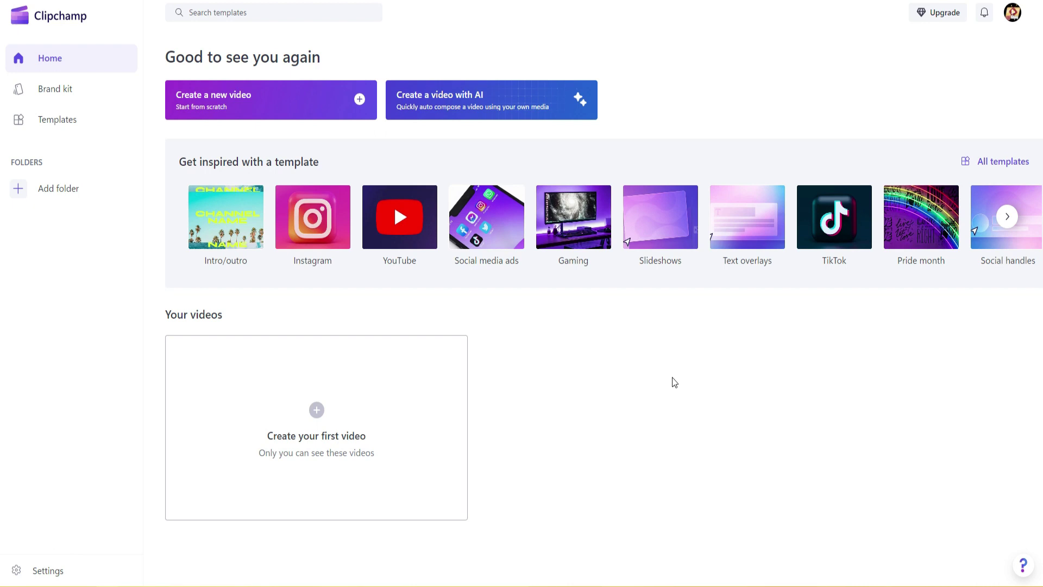
{"action": "left_click", "coordinate": [254, 108]}
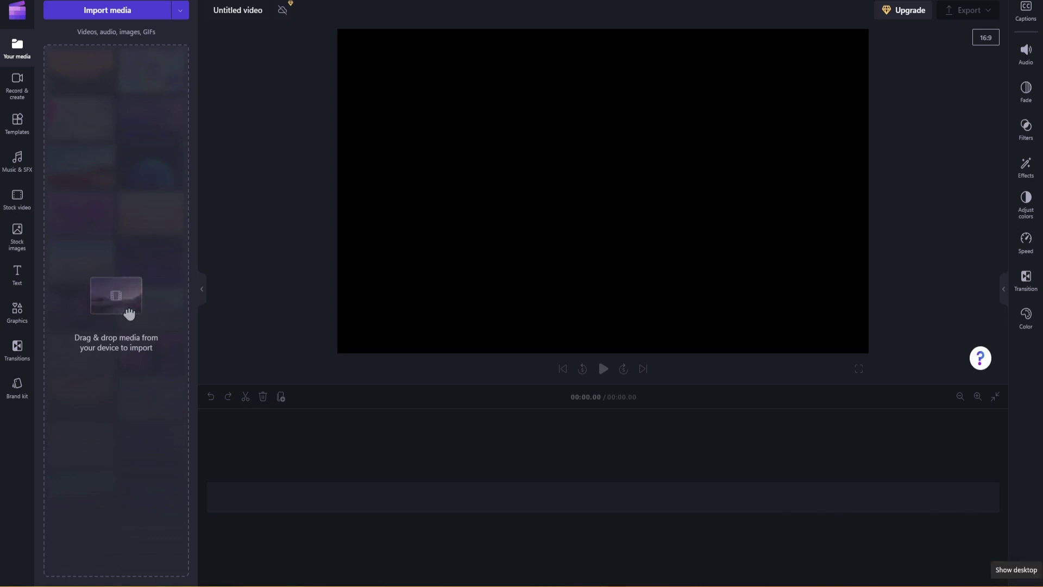
{"action": "left_click", "coordinate": [1041, 584]}
{"action": "left_click_drag", "start_coordinate": [1010, 93], "coordinate": [112, 191]}
{"action": "key", "text": "alt+Tab"}
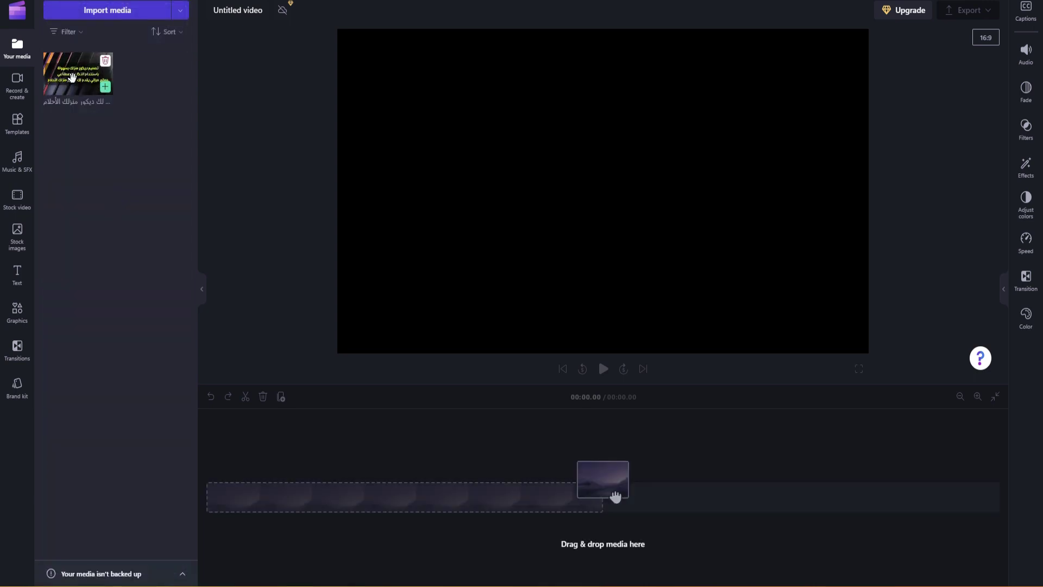
{"action": "left_click_drag", "start_coordinate": [73, 77], "coordinate": [264, 505]}
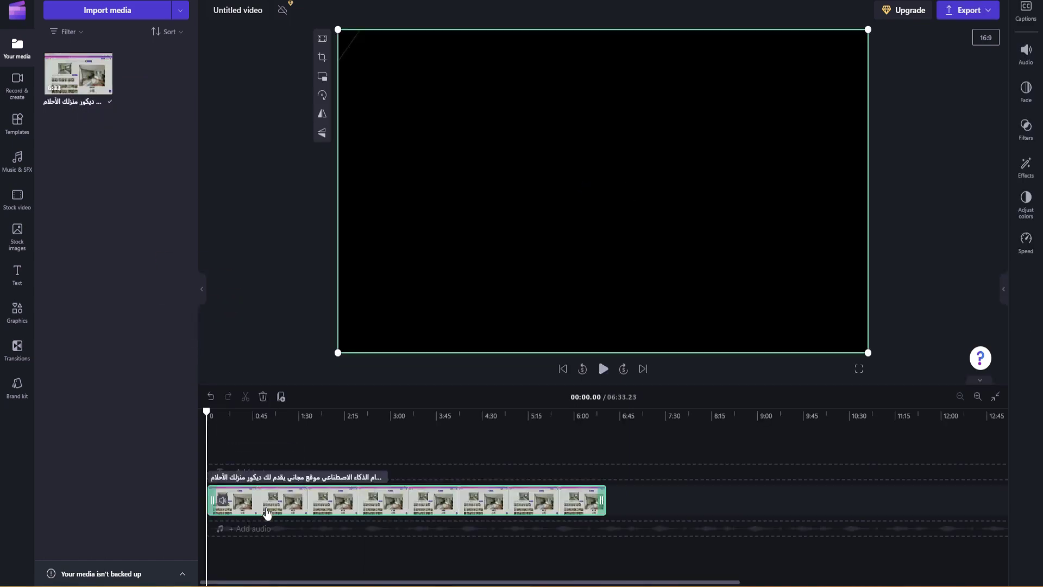
Step: Scrub through the home-decor clip on the timeline to preview its content at several points
{"action": "left_click_drag", "start_coordinate": [207, 412], "coordinate": [287, 413]}
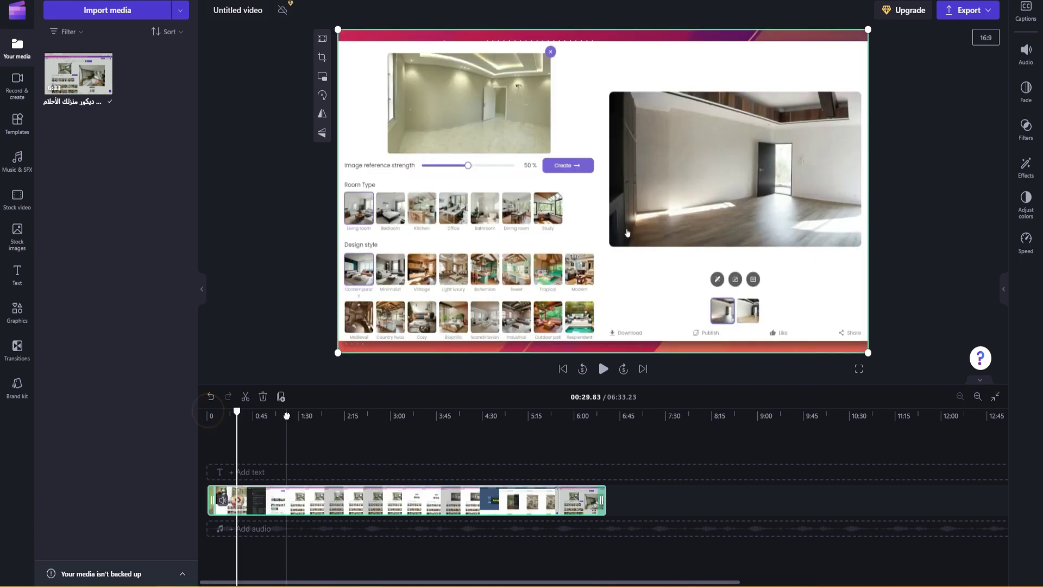
{"action": "left_click", "coordinate": [410, 415]}
{"action": "left_click", "coordinate": [516, 416]}
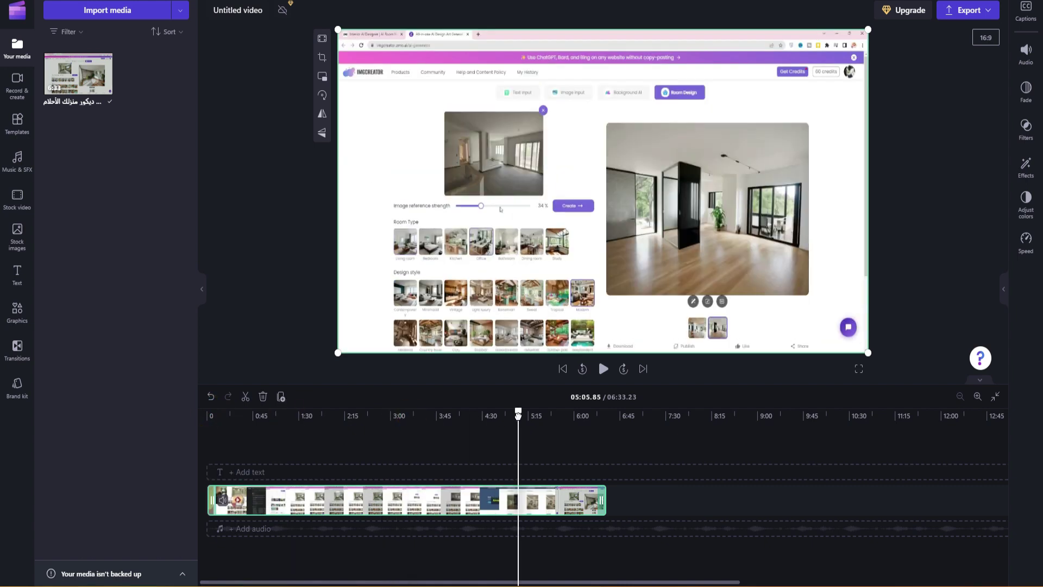
{"action": "left_click", "coordinate": [592, 414]}
{"action": "left_click", "coordinate": [463, 415]}
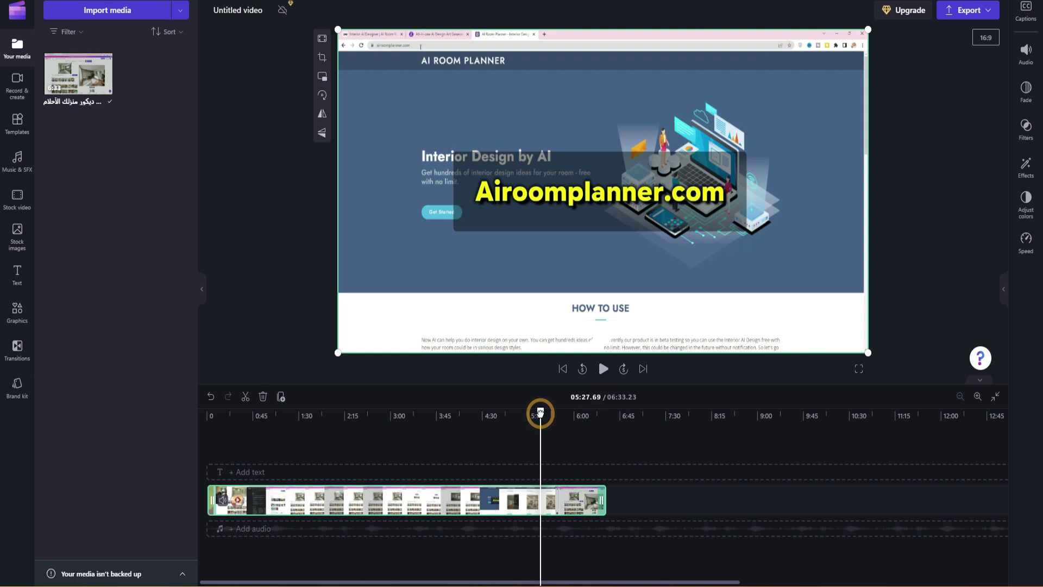
{"action": "left_click", "coordinate": [555, 416]}
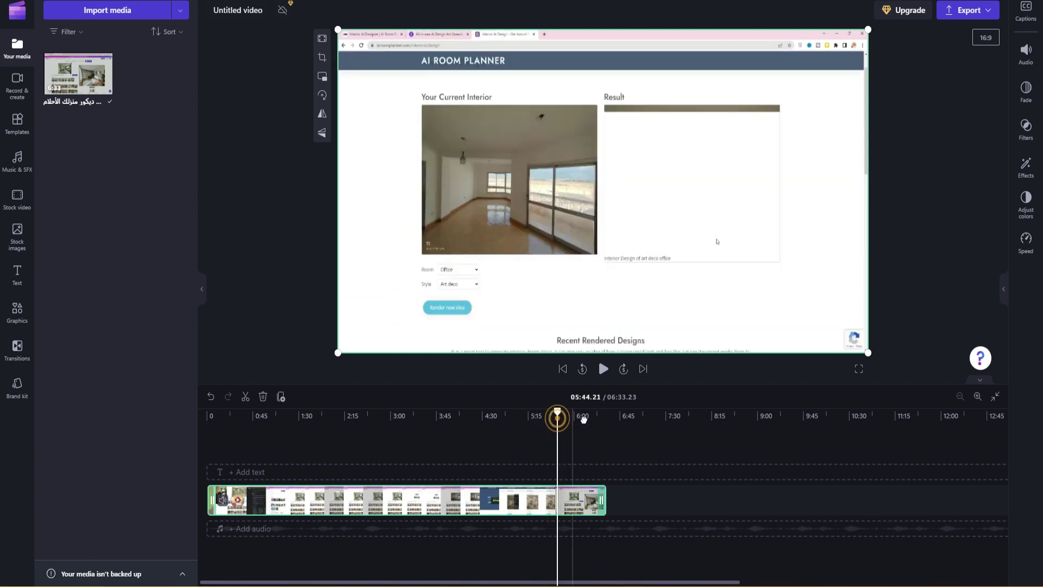
{"action": "left_click", "coordinate": [594, 416]}
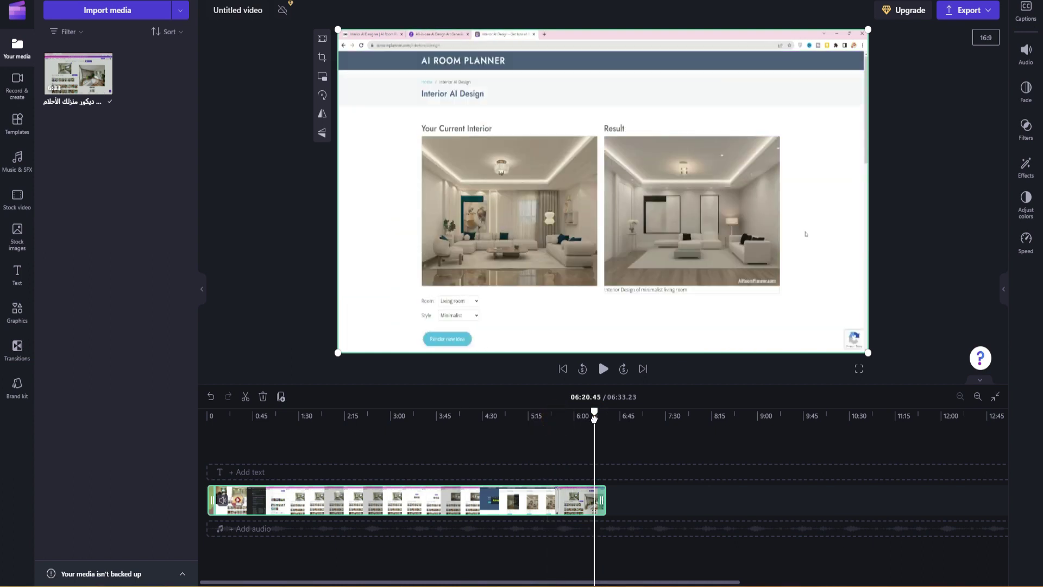
{"action": "left_click", "coordinate": [416, 416]}
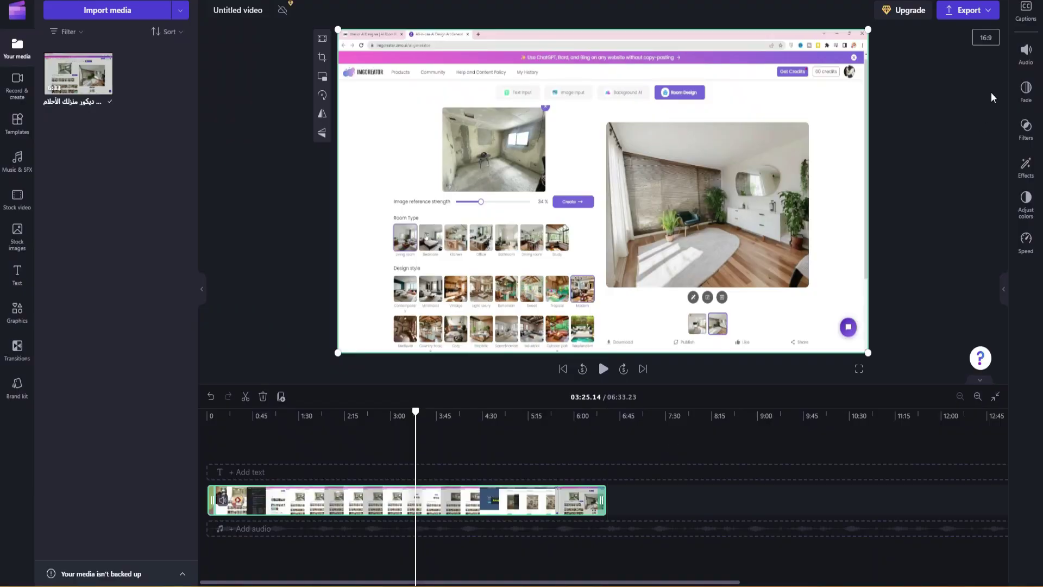
Step: Turn on auto-captions for the project with Arabic (Egypt) as the caption recognition language
{"action": "left_click", "coordinate": [1026, 20]}
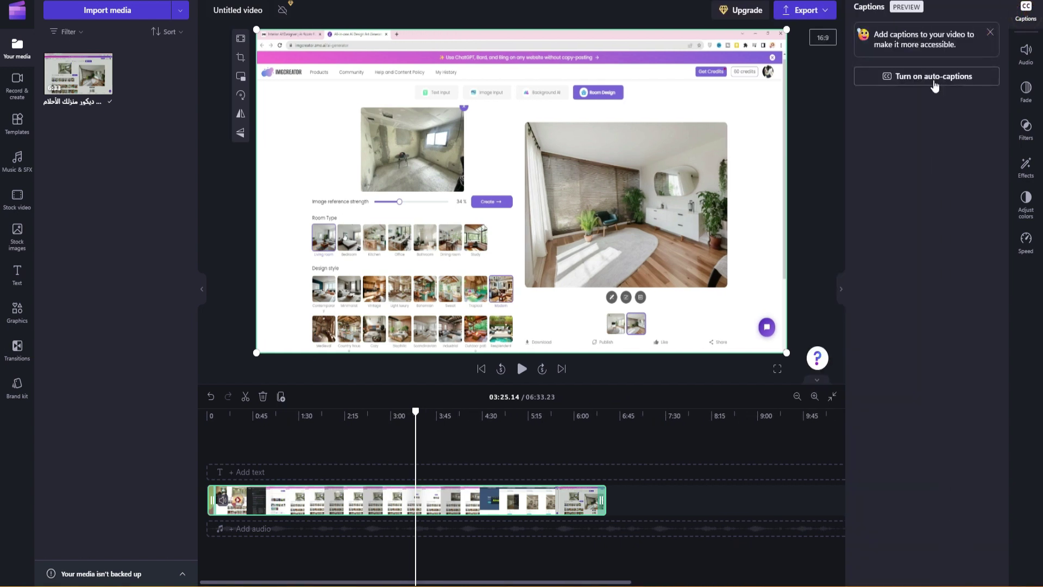
{"action": "left_click", "coordinate": [935, 76]}
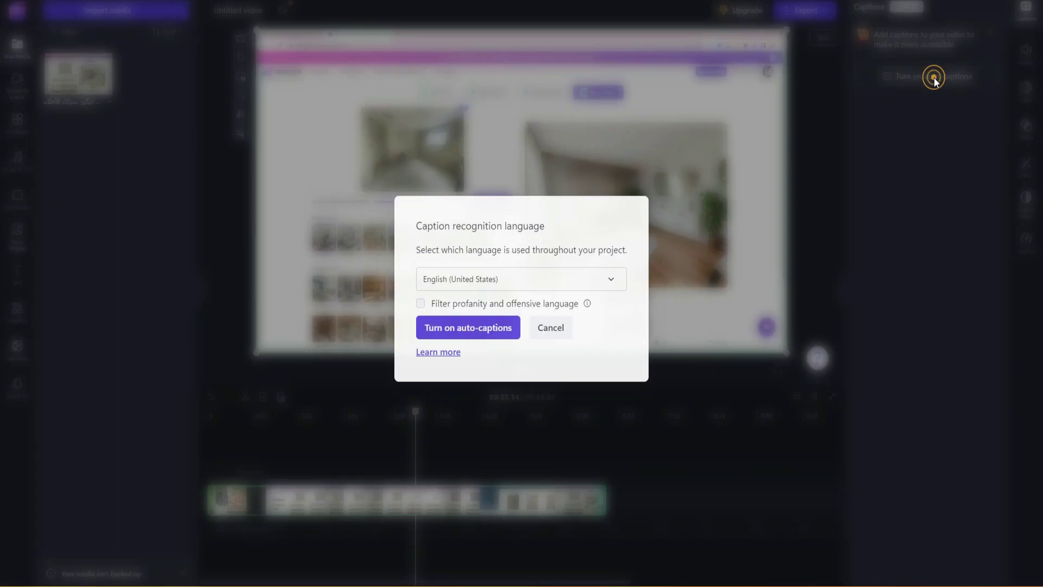
{"action": "left_click", "coordinate": [569, 281]}
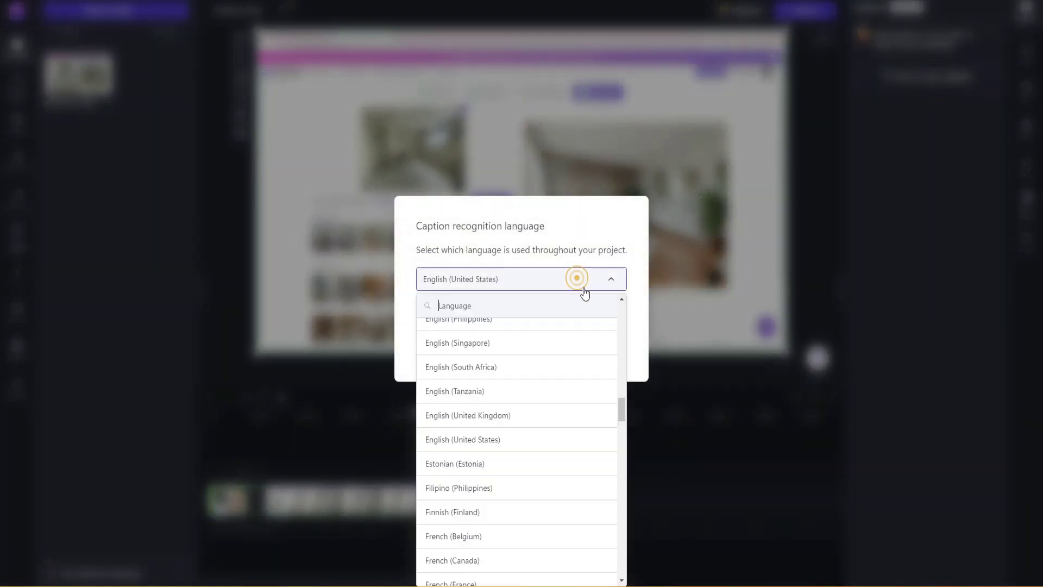
{"action": "left_click_drag", "start_coordinate": [620, 405], "coordinate": [627, 375]}
{"action": "scroll", "coordinate": [478, 384], "scroll_direction": "up", "scroll_amount": 10}
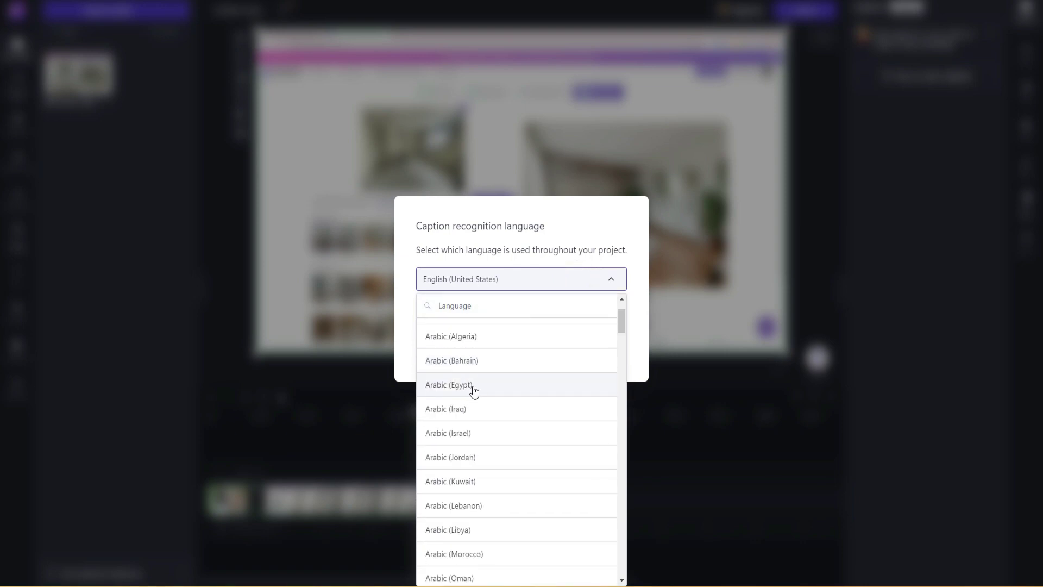
{"action": "left_click", "coordinate": [473, 388]}
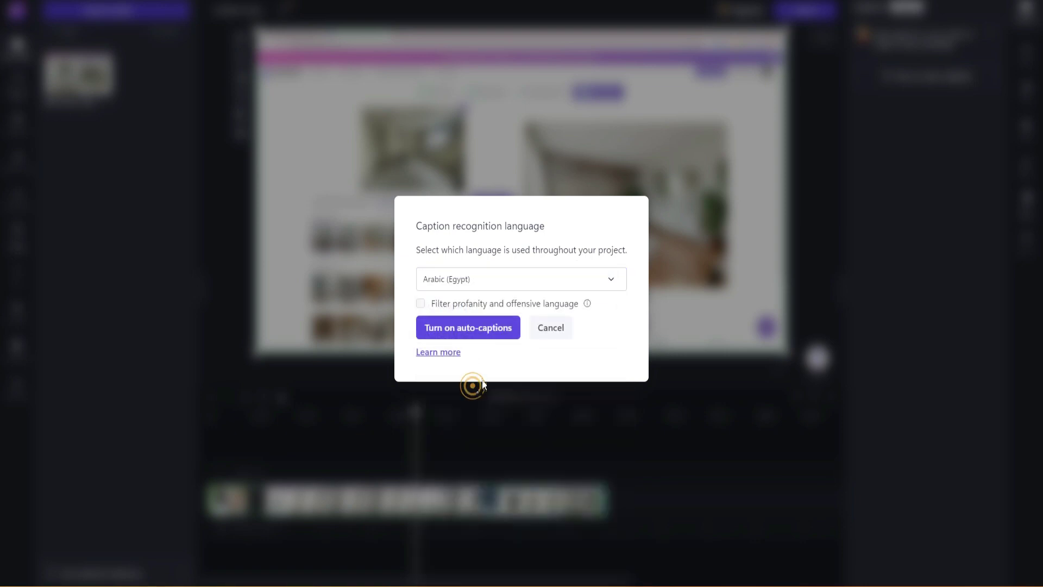
{"action": "left_click", "coordinate": [500, 283]}
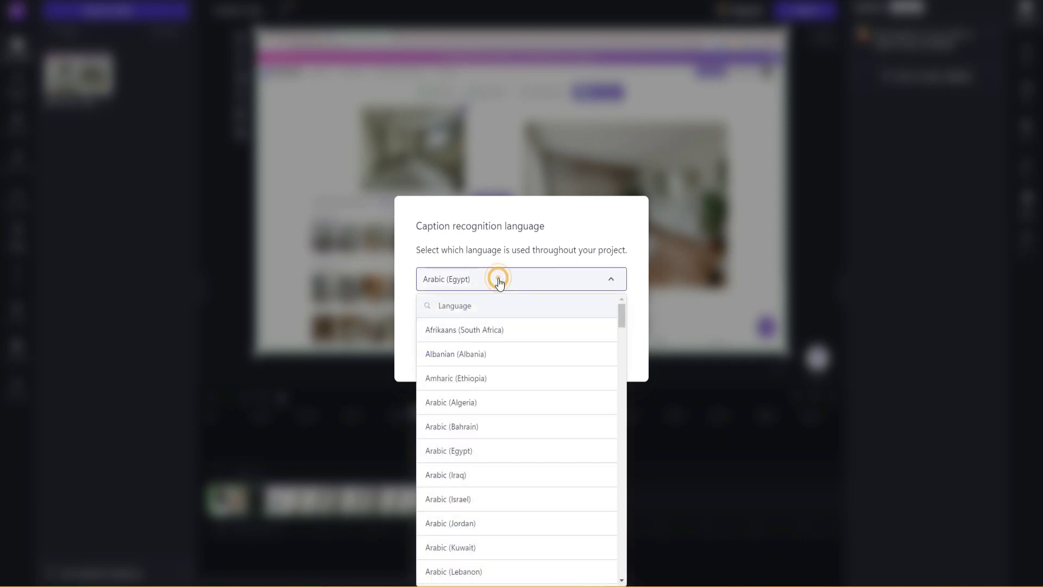
{"action": "left_click", "coordinate": [464, 448]}
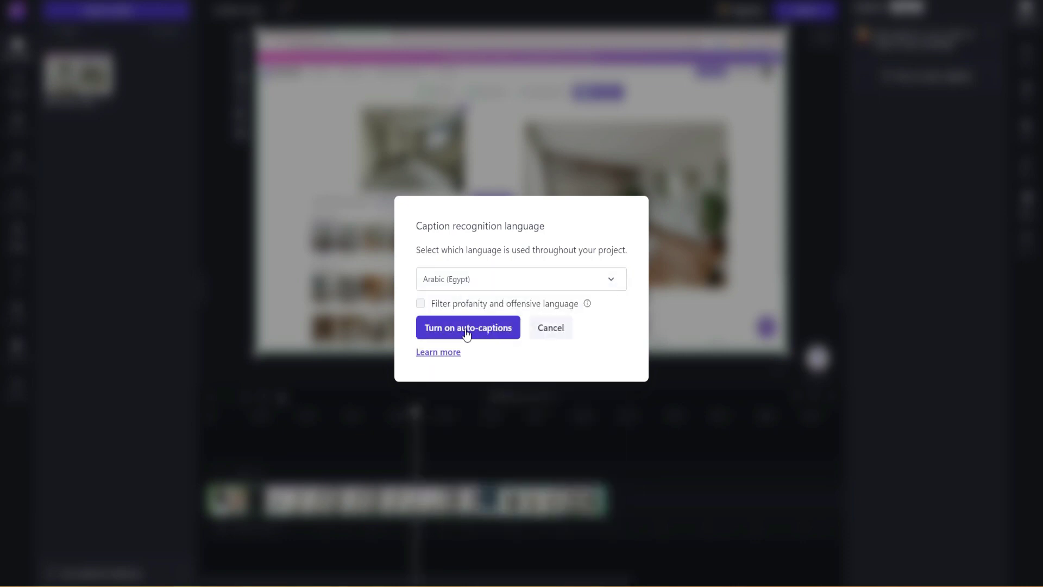
{"action": "left_click", "coordinate": [471, 332]}
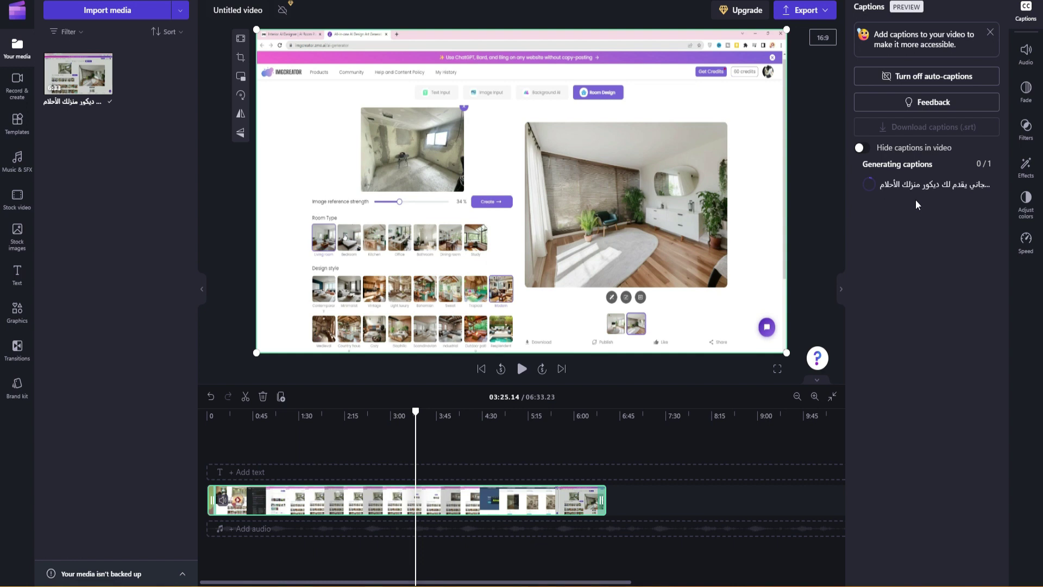
Step: Play the video from the first transcript word to check the generated captions against the speech
{"action": "left_click_drag", "start_coordinate": [1004, 99], "coordinate": [1025, 90]}
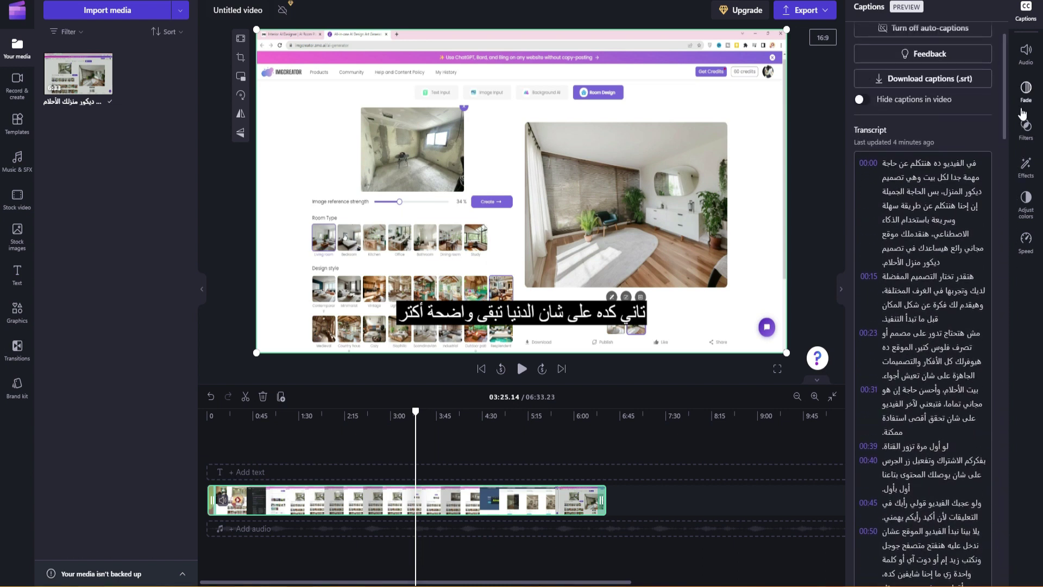
{"action": "left_click", "coordinate": [963, 164]}
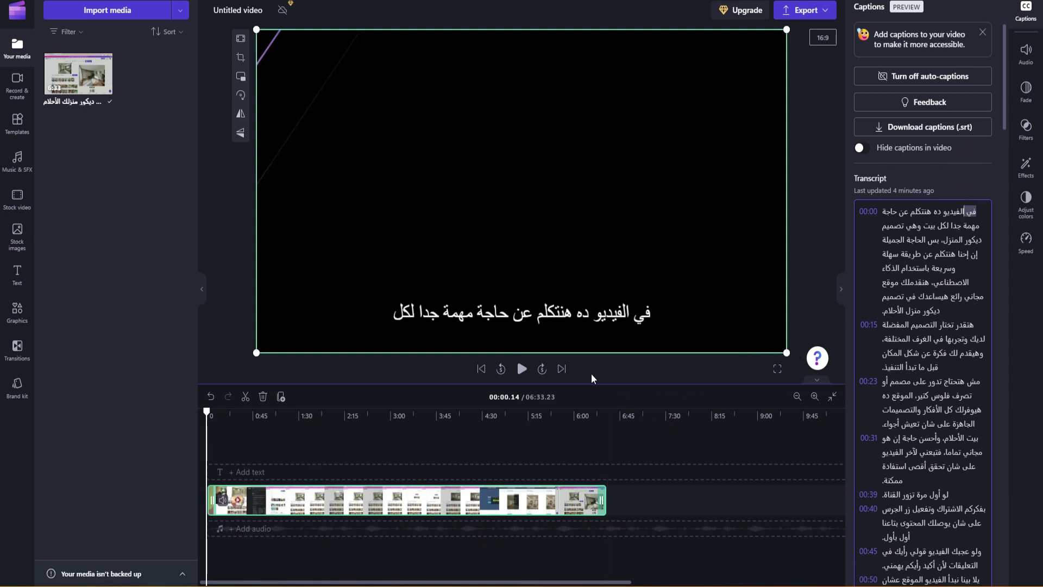
{"action": "left_click", "coordinate": [521, 369]}
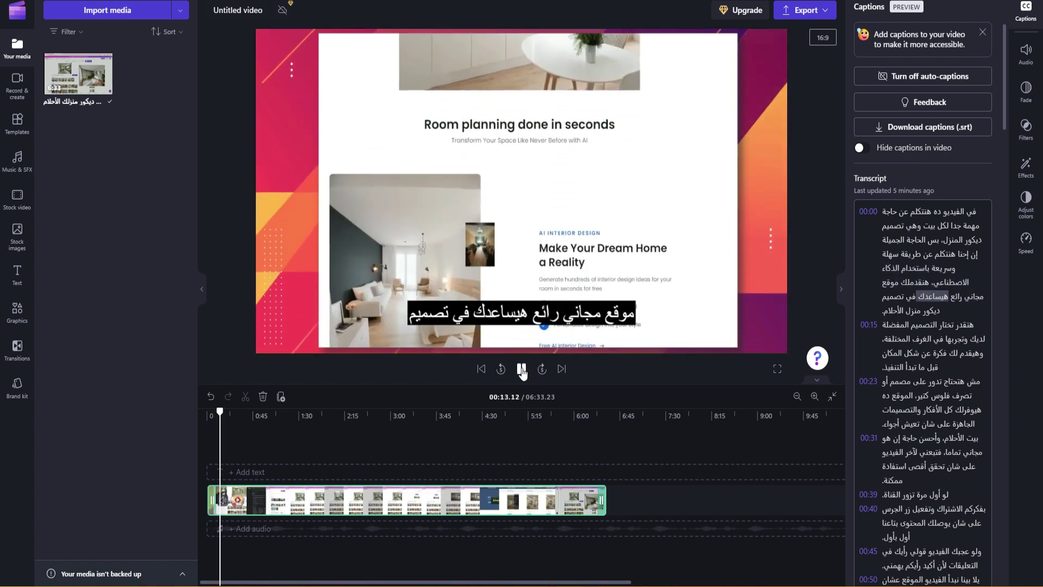
{"action": "left_click", "coordinate": [522, 369]}
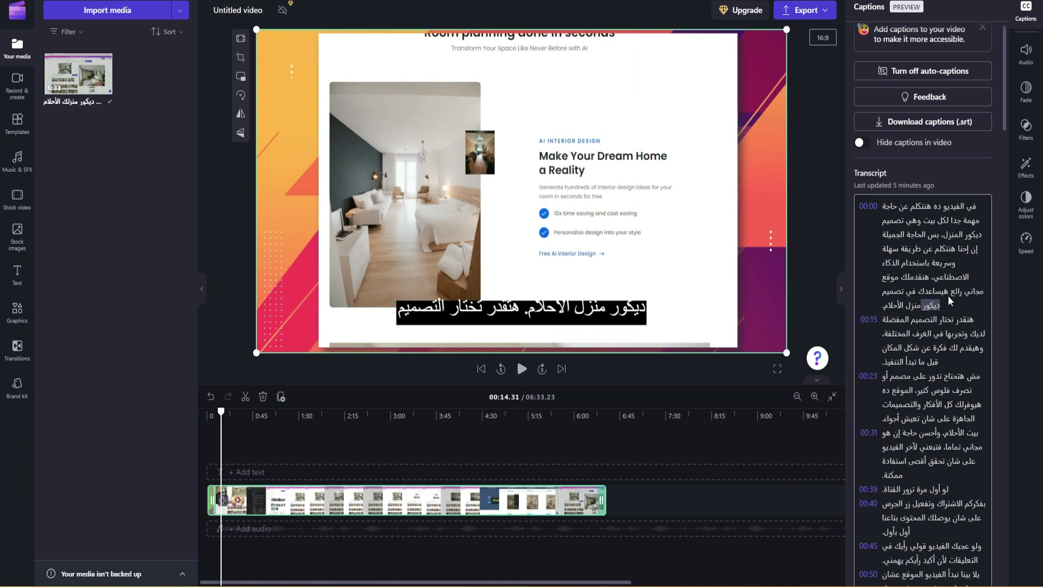
Step: Replace the word "ديكور" before "منزل الأحلام" in the transcript's first paragraph with "تصميم"
{"action": "scroll", "coordinate": [950, 306], "scroll_direction": "down", "scroll_amount": 3}
{"action": "scroll", "coordinate": [950, 305], "scroll_direction": "up", "scroll_amount": 4}
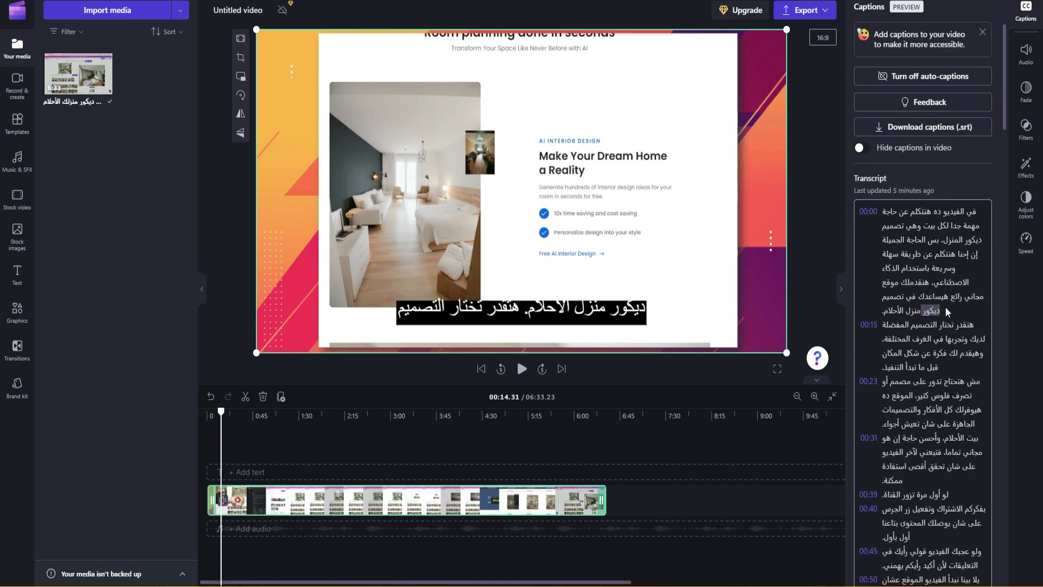
{"action": "left_click", "coordinate": [929, 313]}
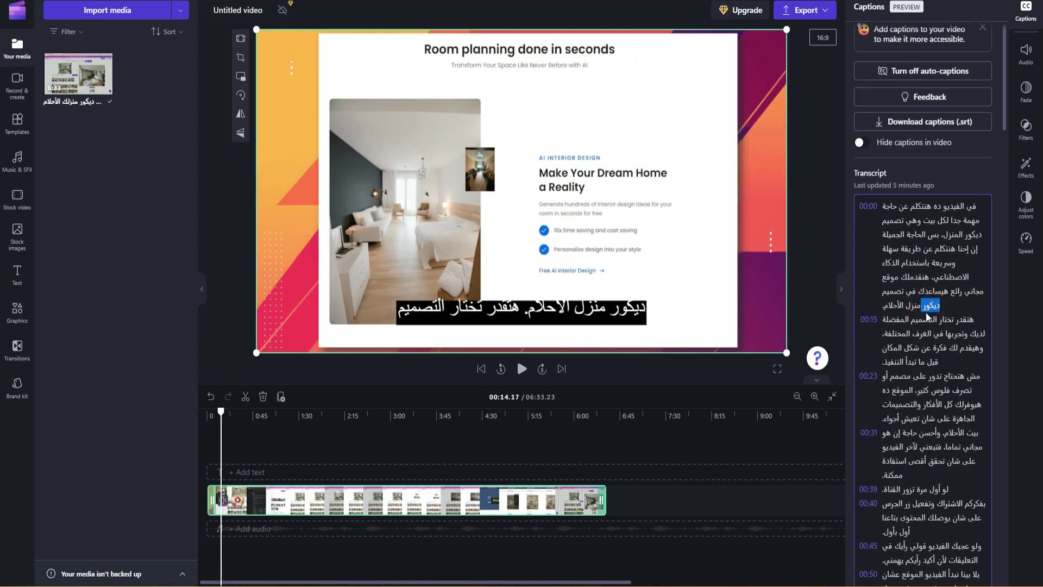
{"action": "type", "text": "تصميم"}
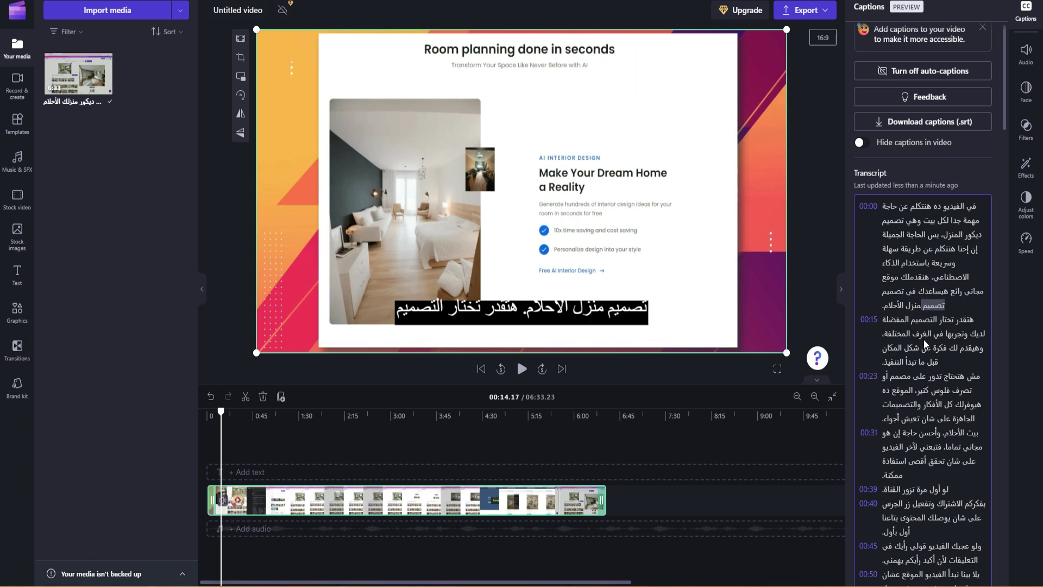
Step: Review the transcript, download the captions as an .srt file and rename it captions.srt in the Downloads folder
{"action": "left_click_drag", "start_coordinate": [1006, 90], "coordinate": [1001, 325]}
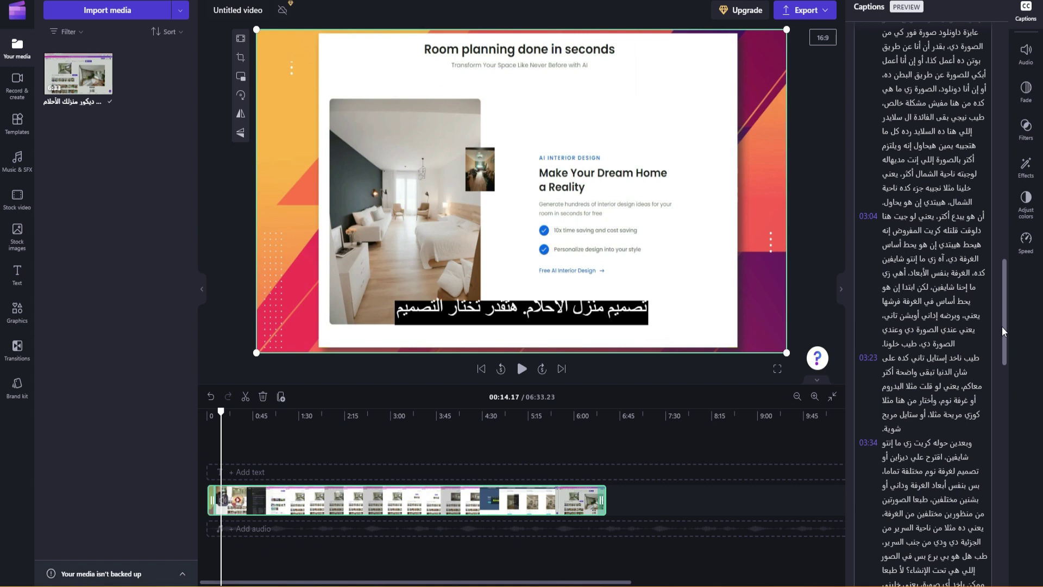
{"action": "left_click_drag", "start_coordinate": [1001, 326], "coordinate": [999, 57]}
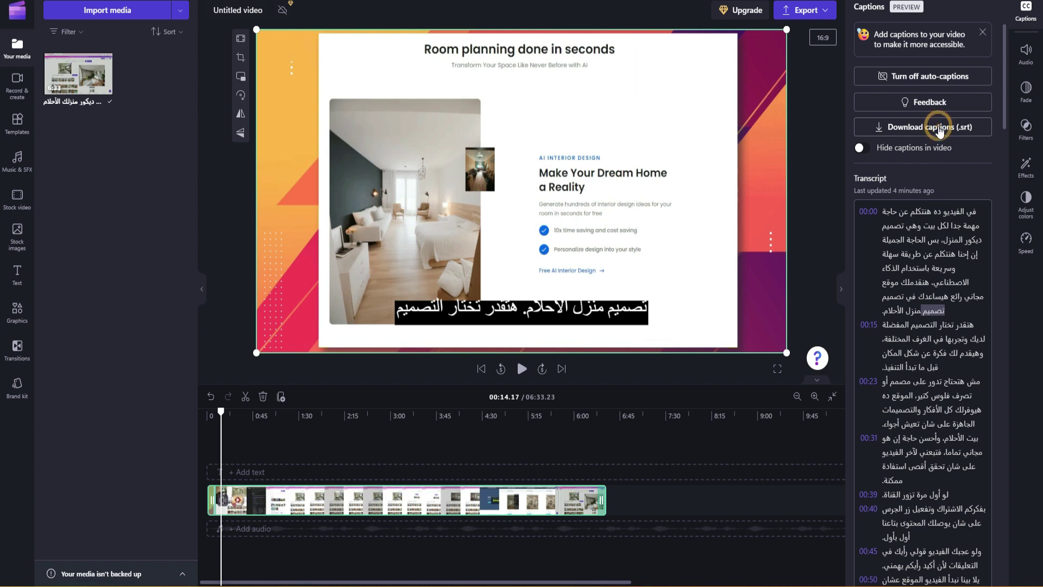
{"action": "left_click", "coordinate": [960, 8]}
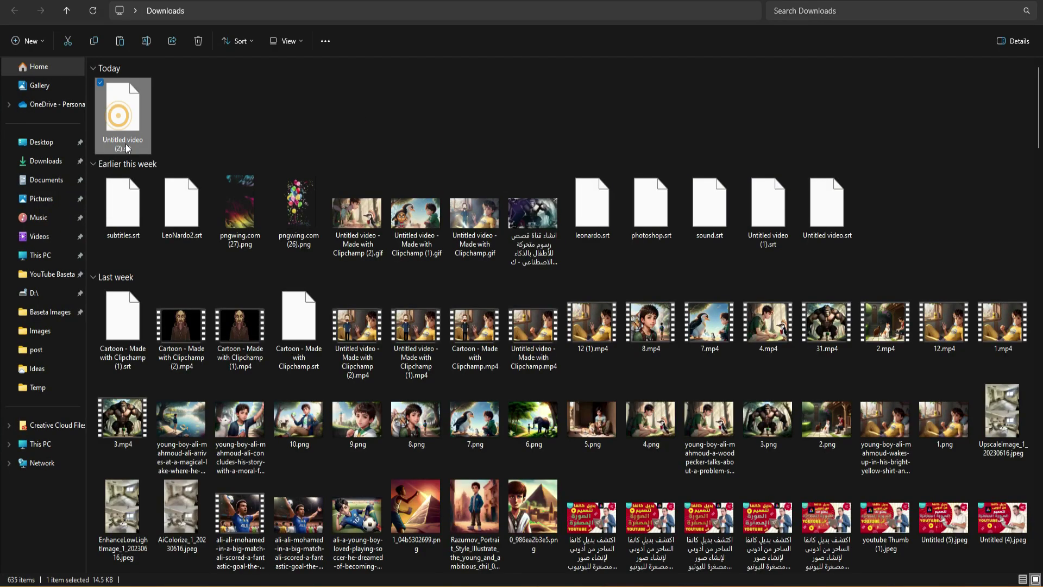
{"action": "left_click", "coordinate": [125, 144]}
{"action": "type", "text": "captions.srt"}
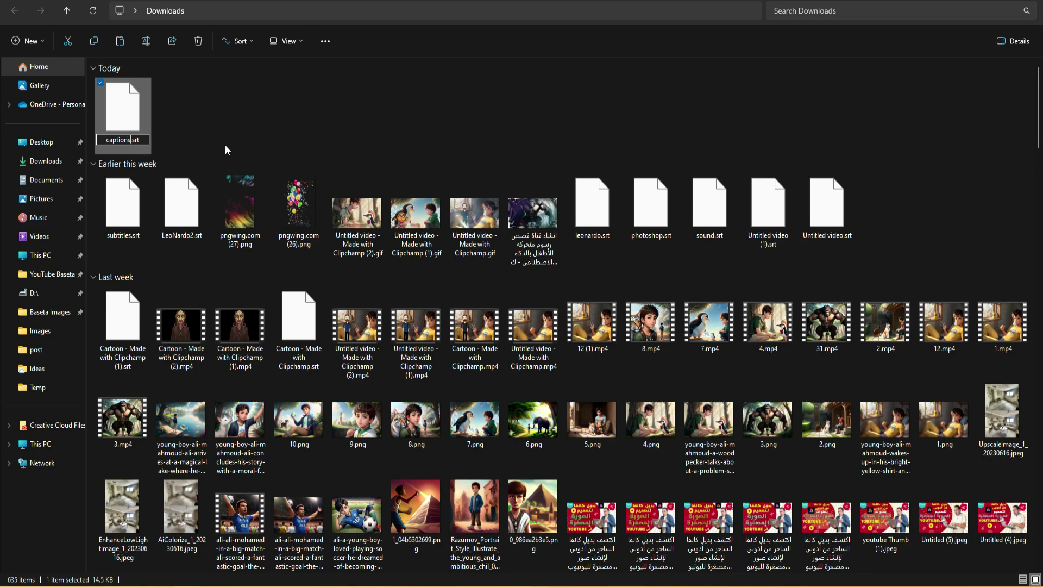
Step: Switch to YouTube Studio and open the video subtitles page of the 6:34 AI home-decor video
{"action": "key", "text": "alt+Tab"}
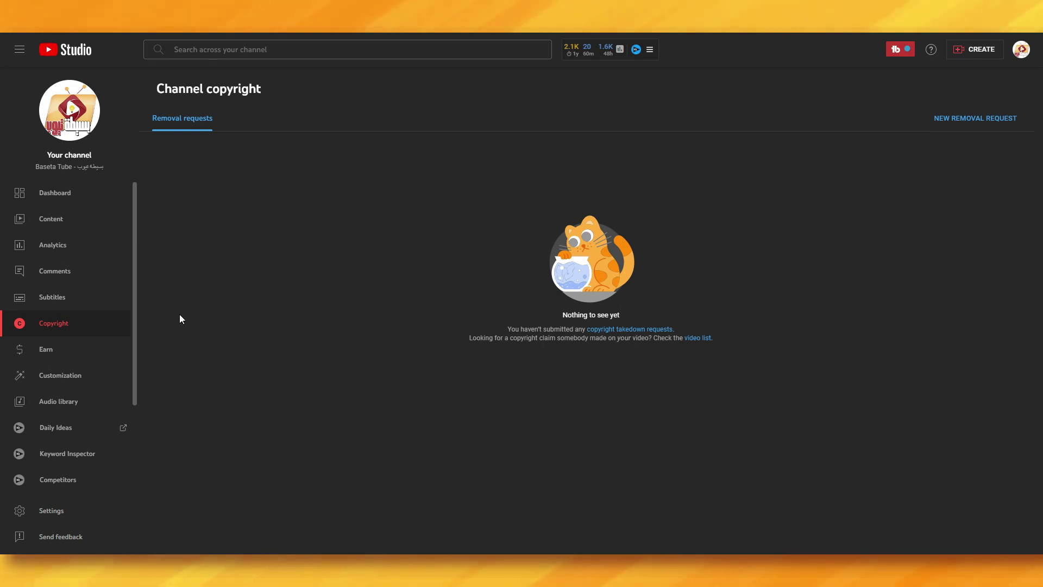
{"action": "left_click", "coordinate": [93, 309]}
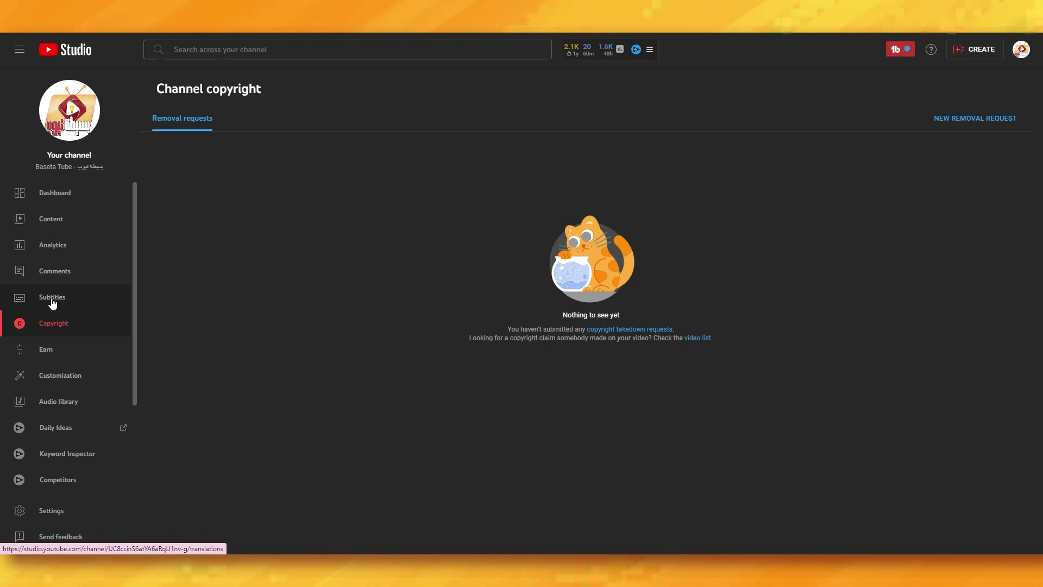
{"action": "left_click", "coordinate": [57, 302]}
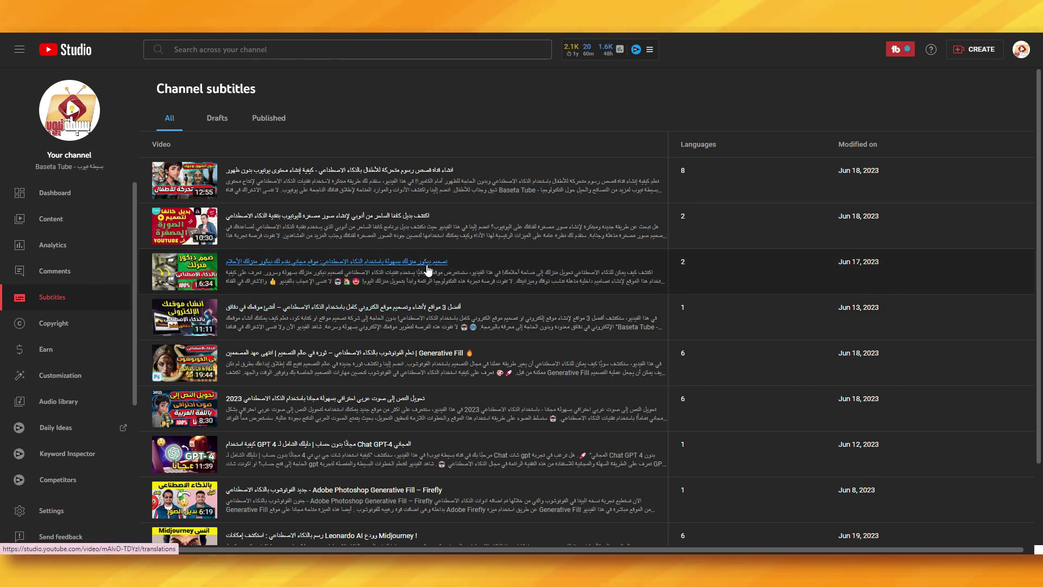
{"action": "left_click", "coordinate": [393, 262]}
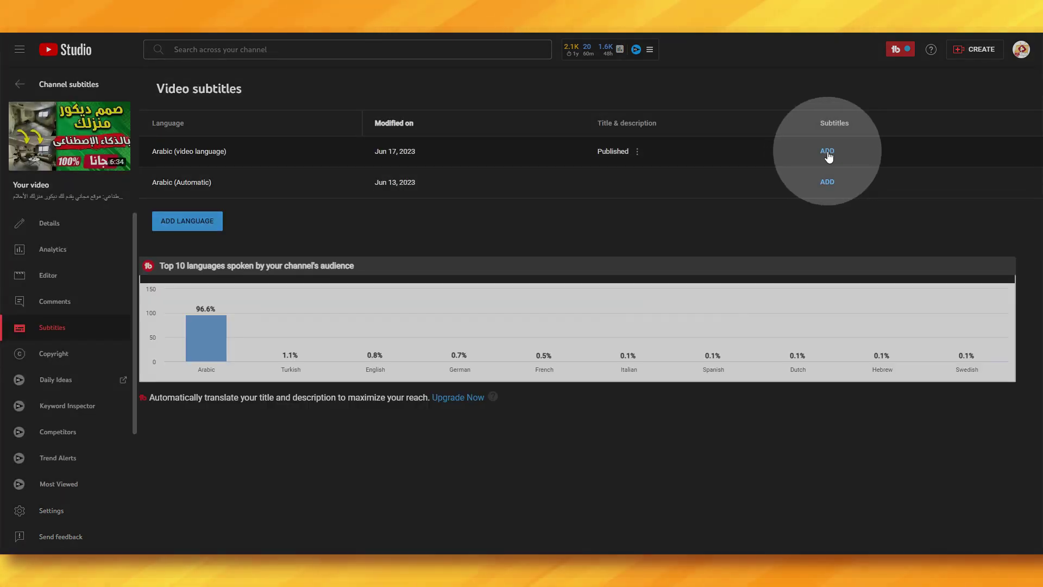
Step: Upload captions.srt from Downloads with timing as the Arabic video-language subtitles, preview the captions at about 0:03 and publish them
{"action": "left_click", "coordinate": [826, 152]}
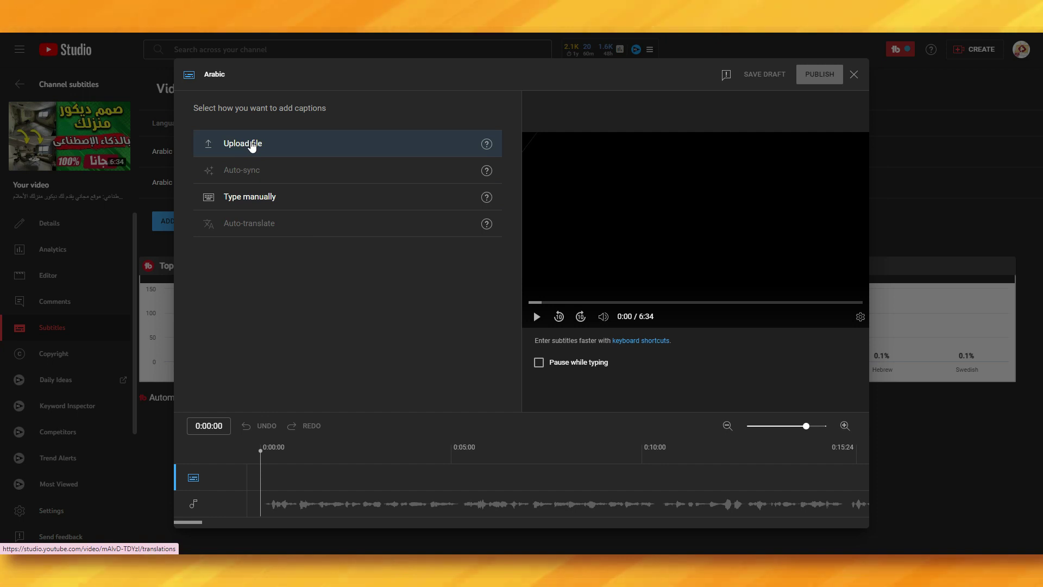
{"action": "left_click", "coordinate": [252, 145]}
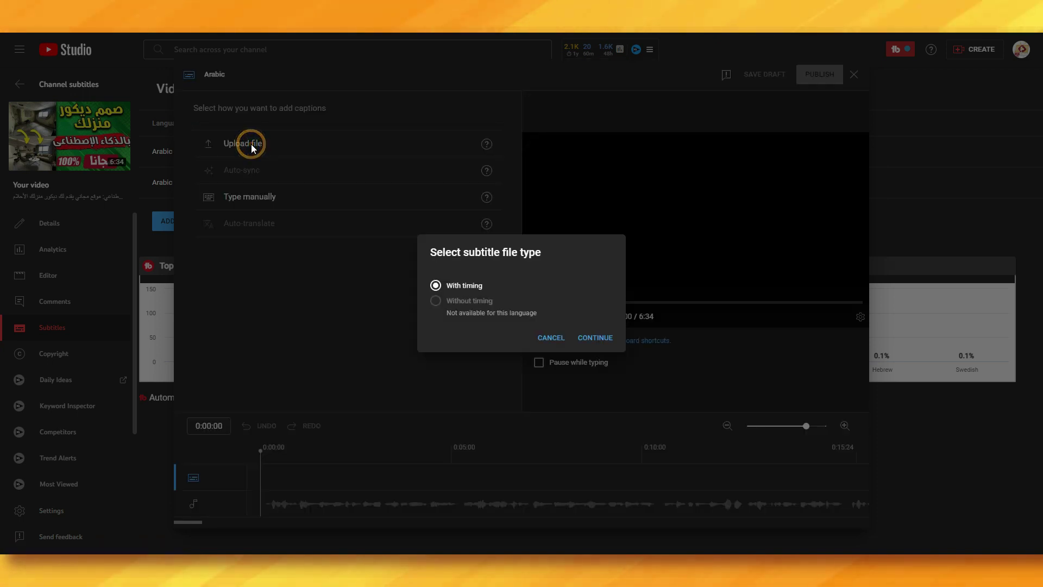
{"action": "left_click", "coordinate": [596, 339]}
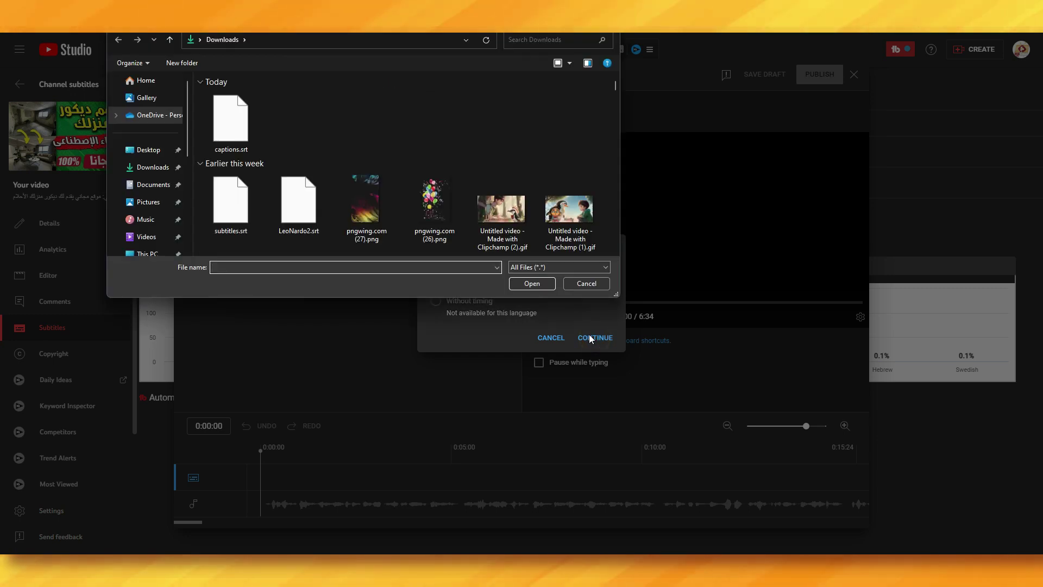
{"action": "double_click", "coordinate": [229, 124]}
{"action": "mouse_move", "coordinate": [518, 132]}
{"action": "left_mouse_down"}
{"action": "mouse_move", "coordinate": [515, 228]}
{"action": "mouse_move", "coordinate": [510, 117]}
{"action": "left_mouse_up"}
{"action": "left_click", "coordinate": [376, 450]}
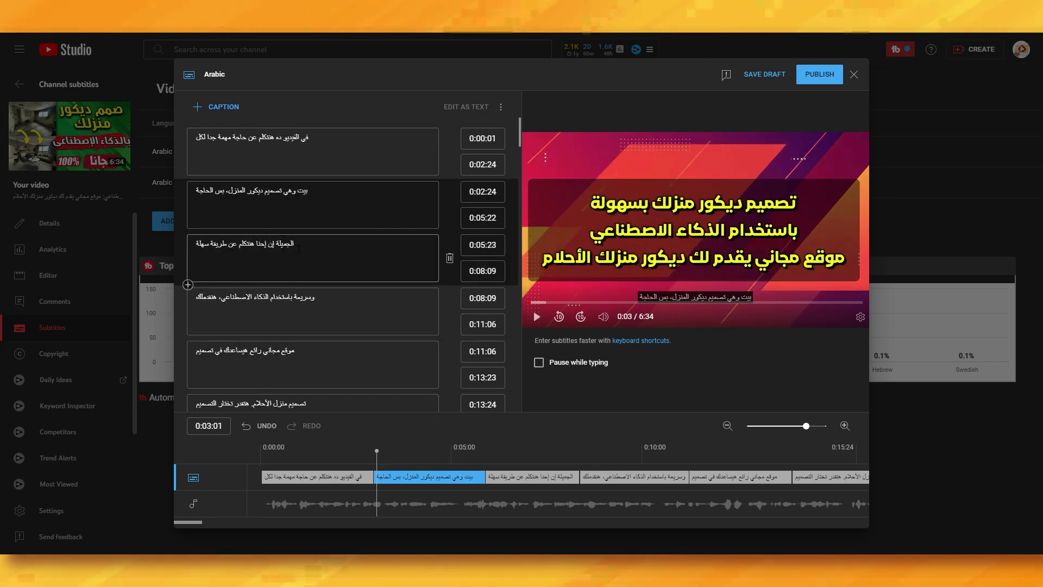
{"action": "left_click", "coordinate": [820, 76]}
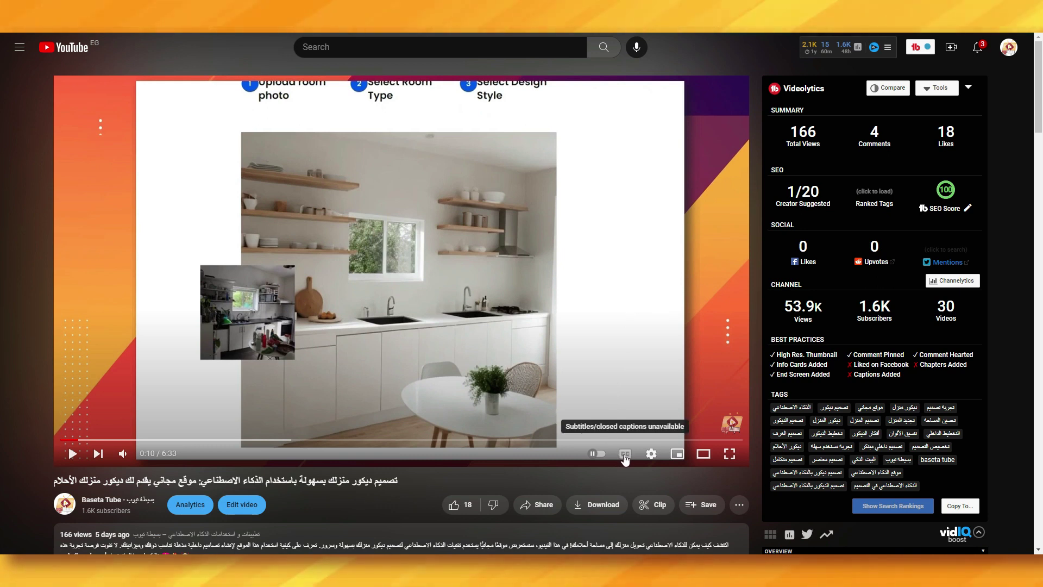
Step: Play the video muted on its YouTube watch page, checking the Arabic captions at about 0:36 and 2:00
{"action": "scroll", "coordinate": [56, 65], "scroll_direction": "down", "scroll_amount": 1}
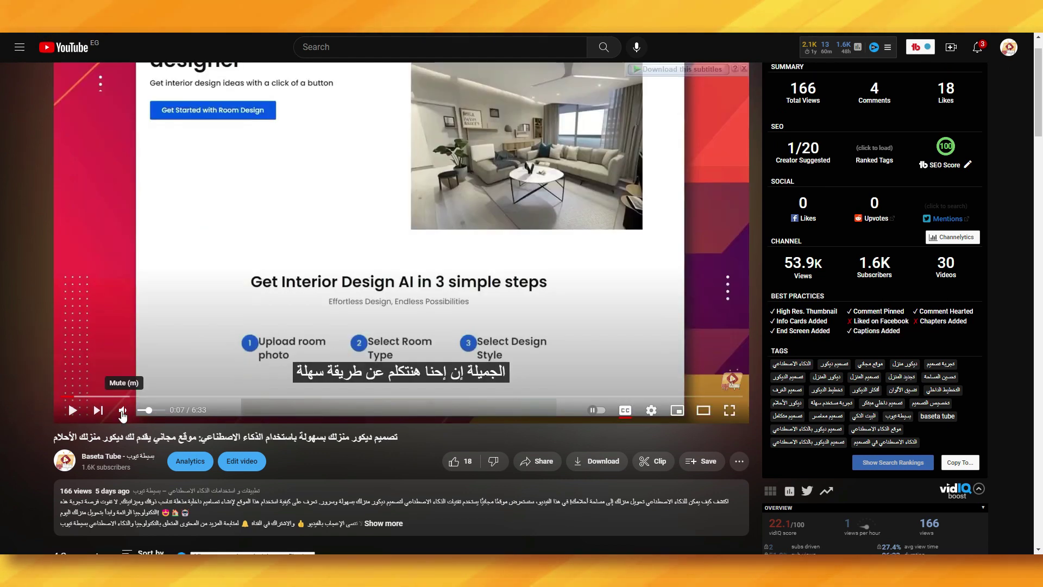
{"action": "left_click", "coordinate": [123, 413]}
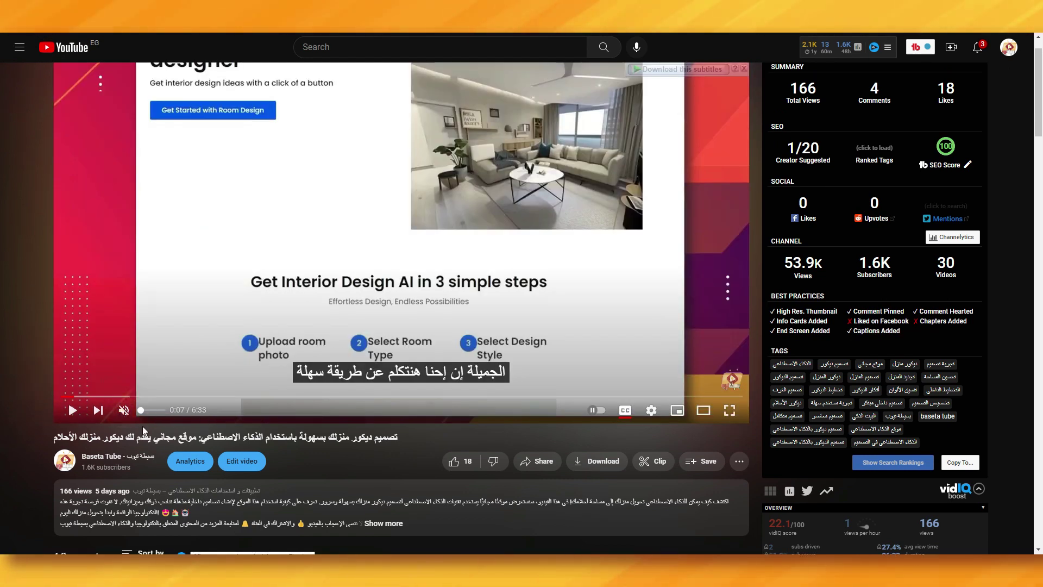
{"action": "left_click", "coordinate": [74, 411]}
{"action": "left_click", "coordinate": [123, 397]}
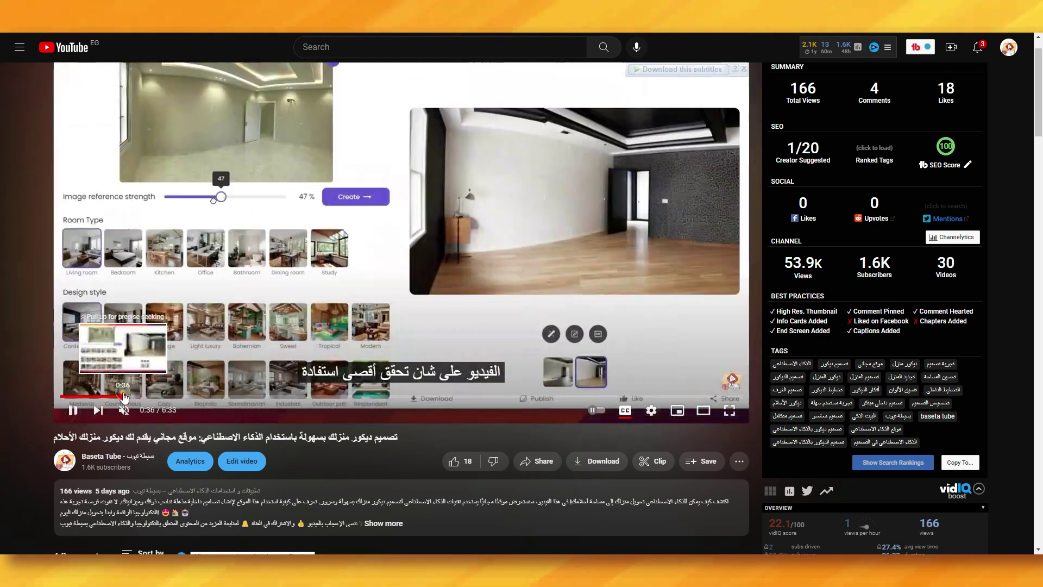
{"action": "key", "text": "3"}
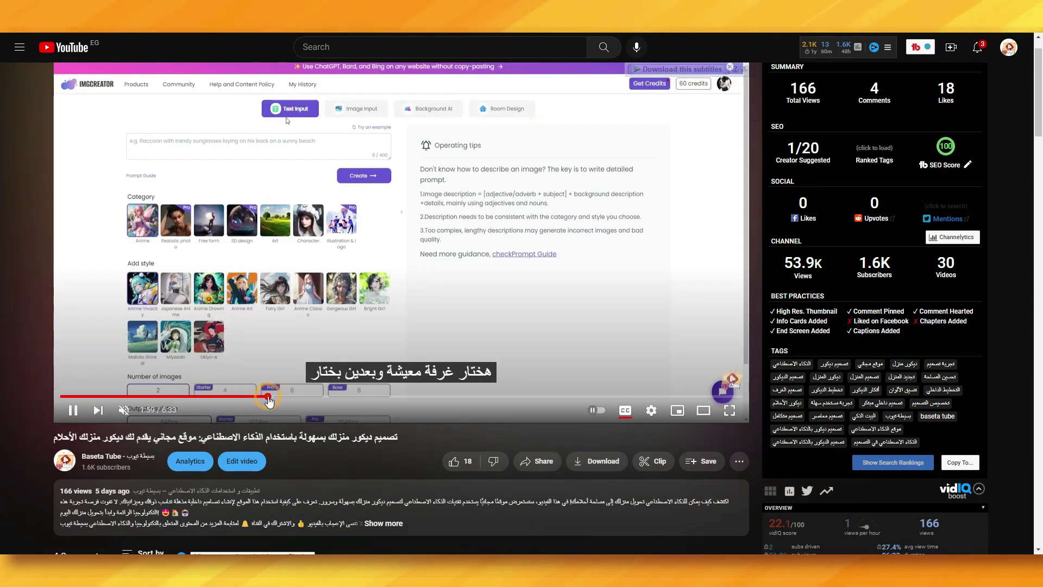
{"action": "key", "text": "space"}
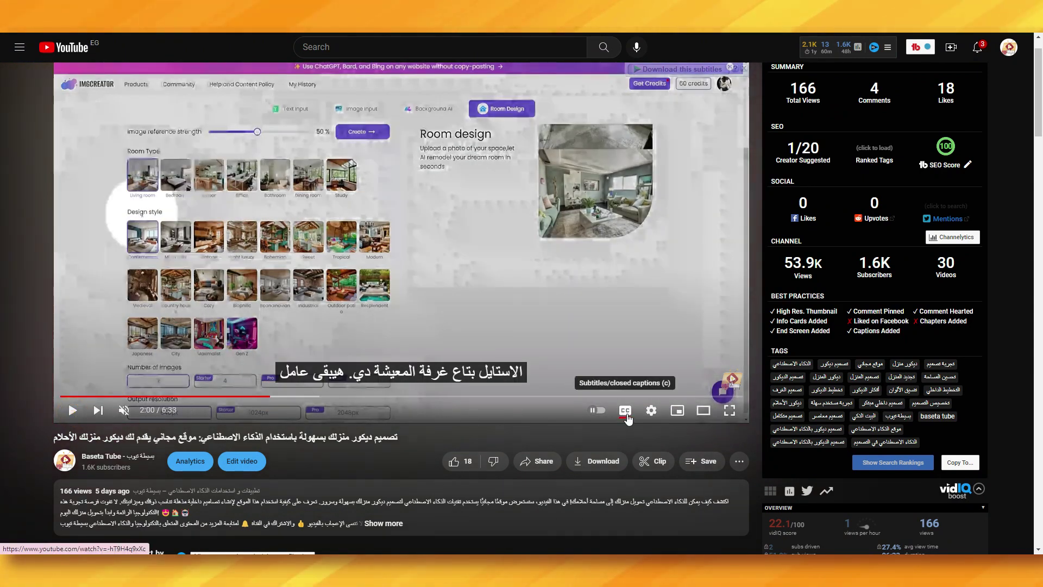
Step: Look through the languages offered for auto-translating the Arabic captions in the video player
{"action": "left_click", "coordinate": [652, 411]}
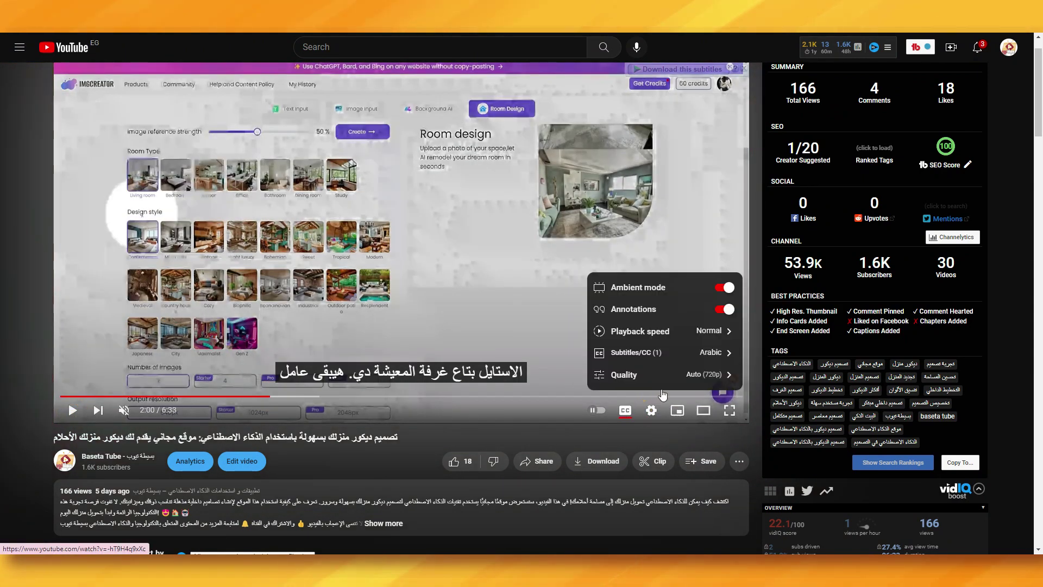
{"action": "left_click", "coordinate": [699, 355]}
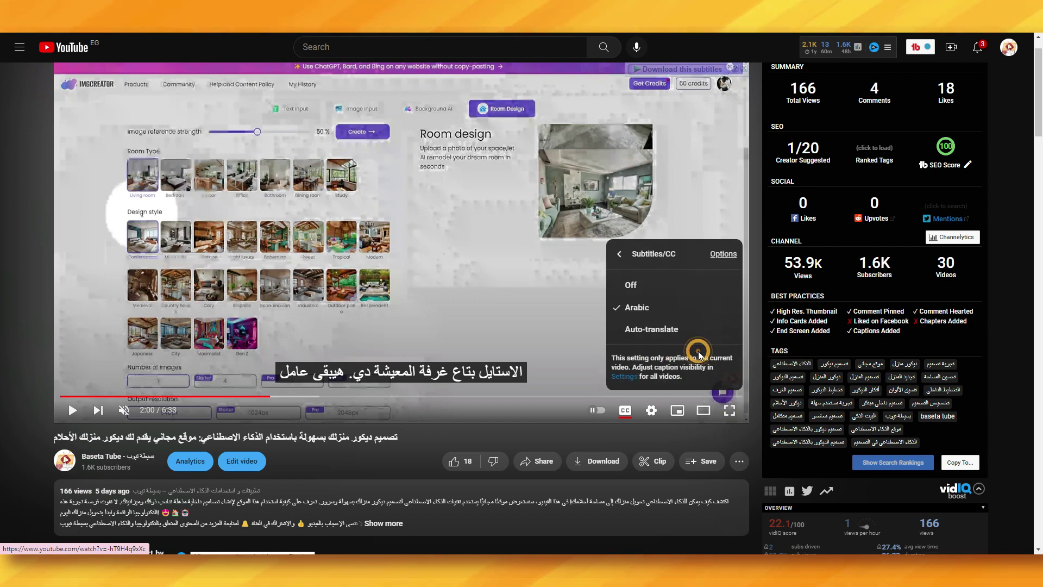
{"action": "left_click", "coordinate": [657, 331]}
{"action": "scroll", "coordinate": [654, 347], "scroll_direction": "up", "scroll_amount": 1}
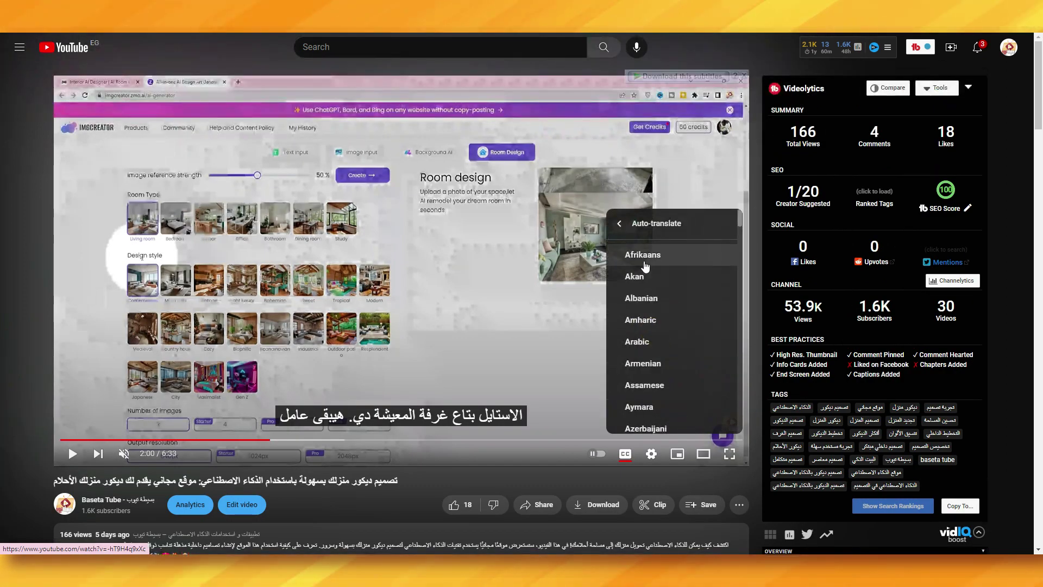
{"action": "scroll", "coordinate": [650, 362], "scroll_direction": "down", "scroll_amount": 4}
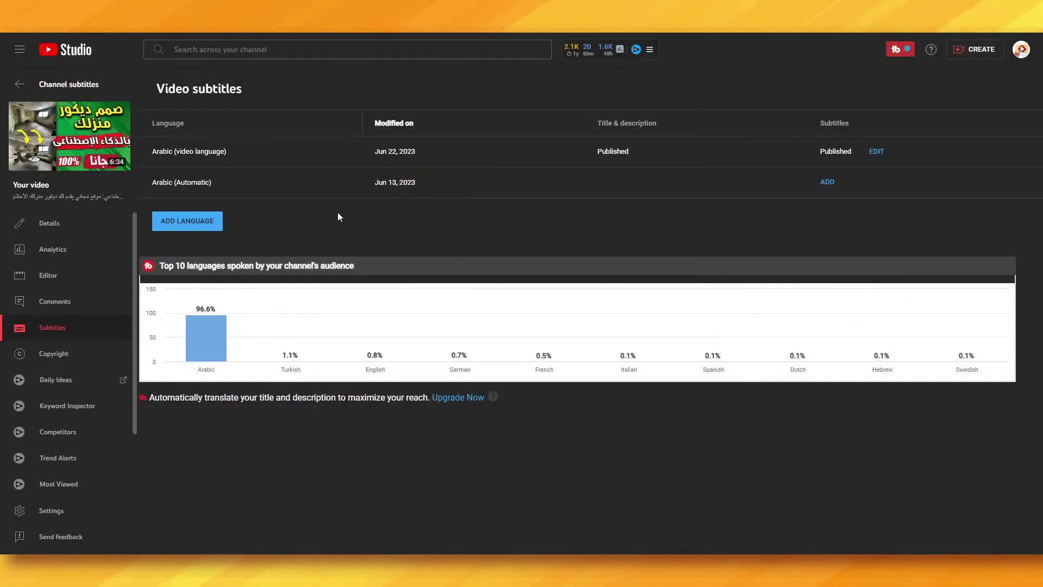
Step: In YouTube Studio, add English as a subtitle language, auto-translate the captions into it and publish them
{"action": "left_click", "coordinate": [196, 225]}
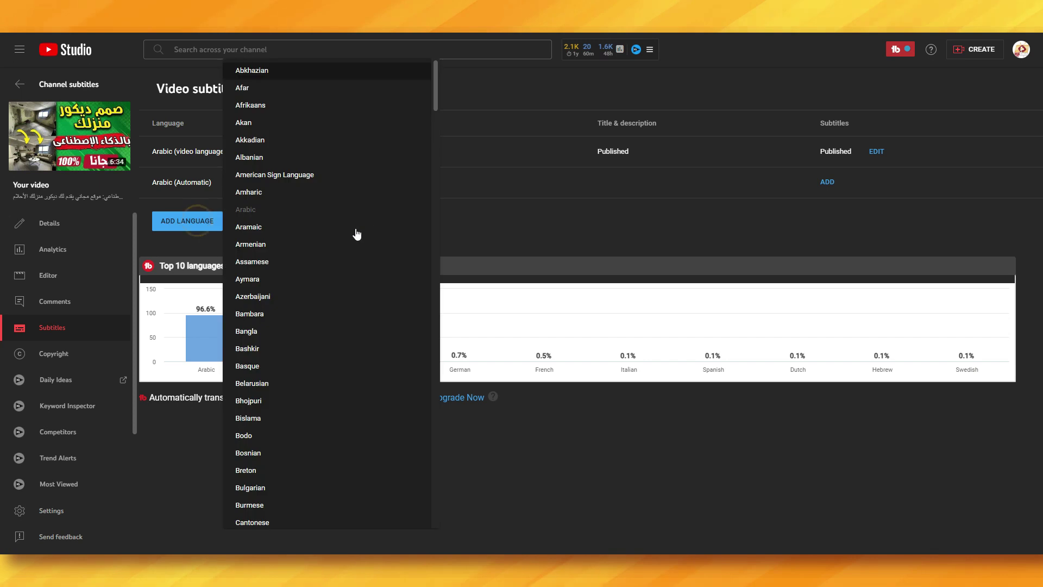
{"action": "scroll", "coordinate": [337, 214], "scroll_direction": "down", "scroll_amount": 15}
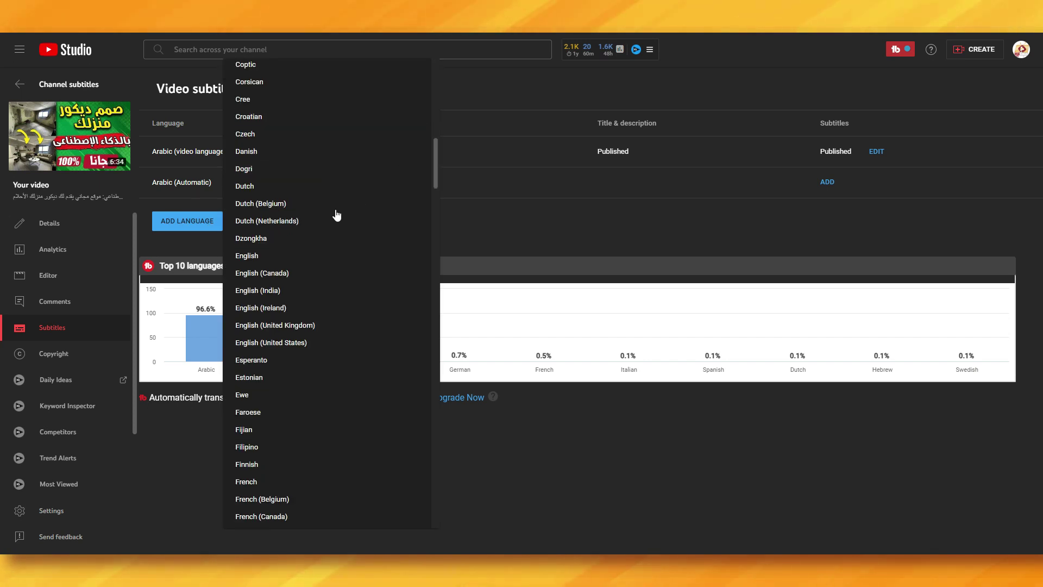
{"action": "left_click", "coordinate": [250, 258]}
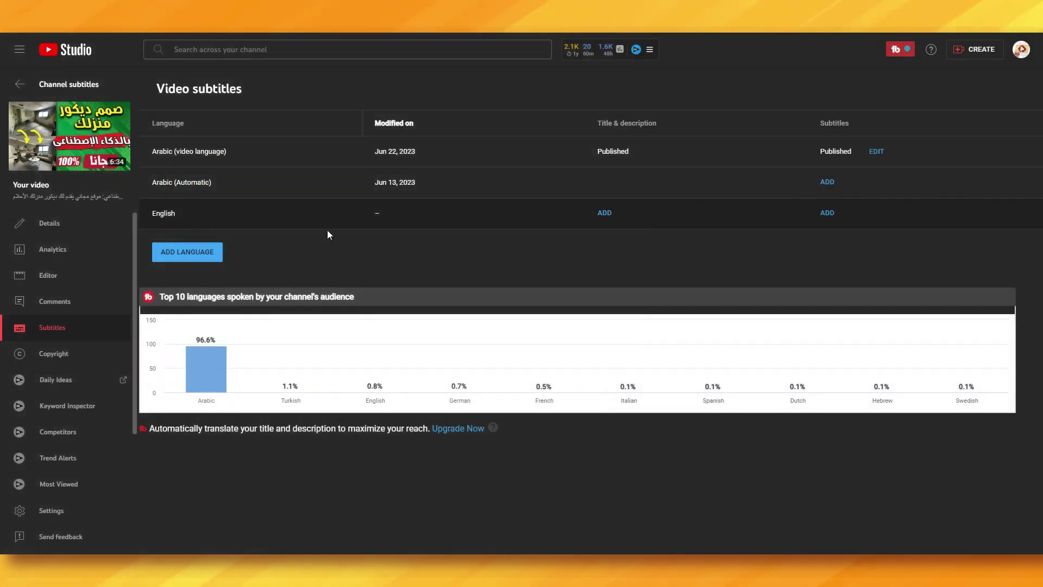
{"action": "left_click", "coordinate": [826, 214]}
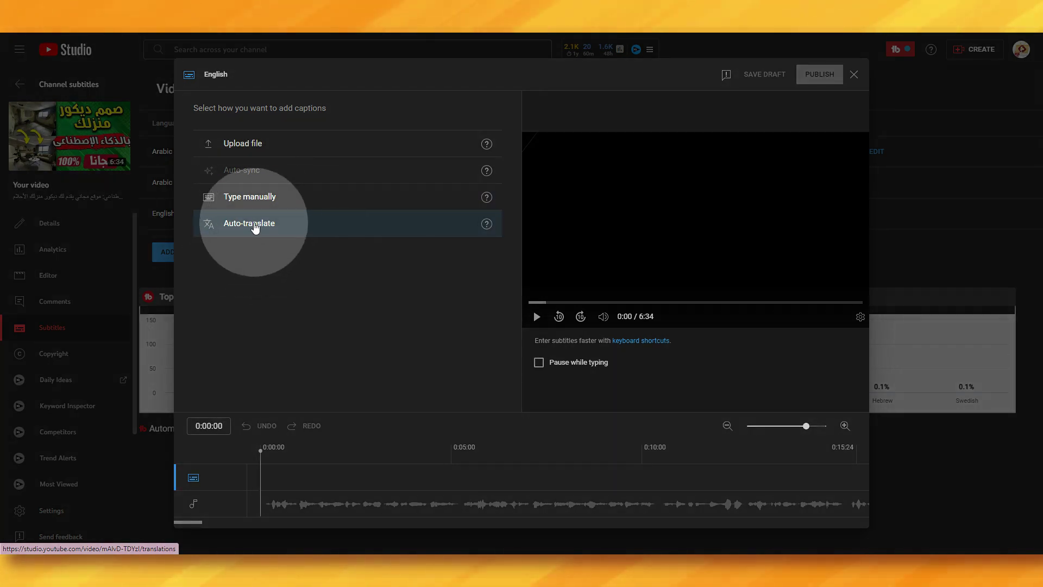
{"action": "left_click", "coordinate": [254, 226]}
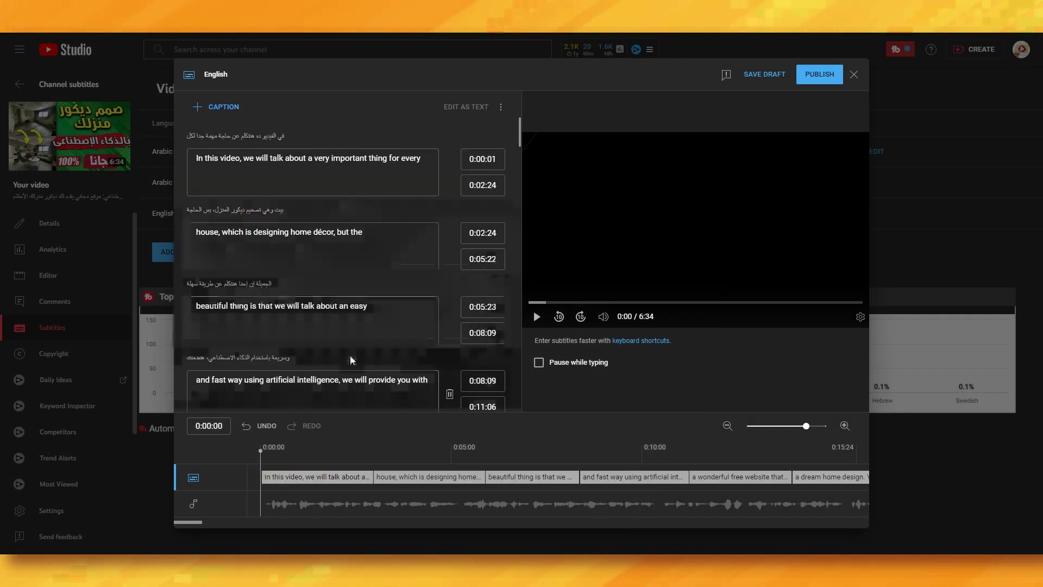
{"action": "left_click", "coordinate": [820, 76]}
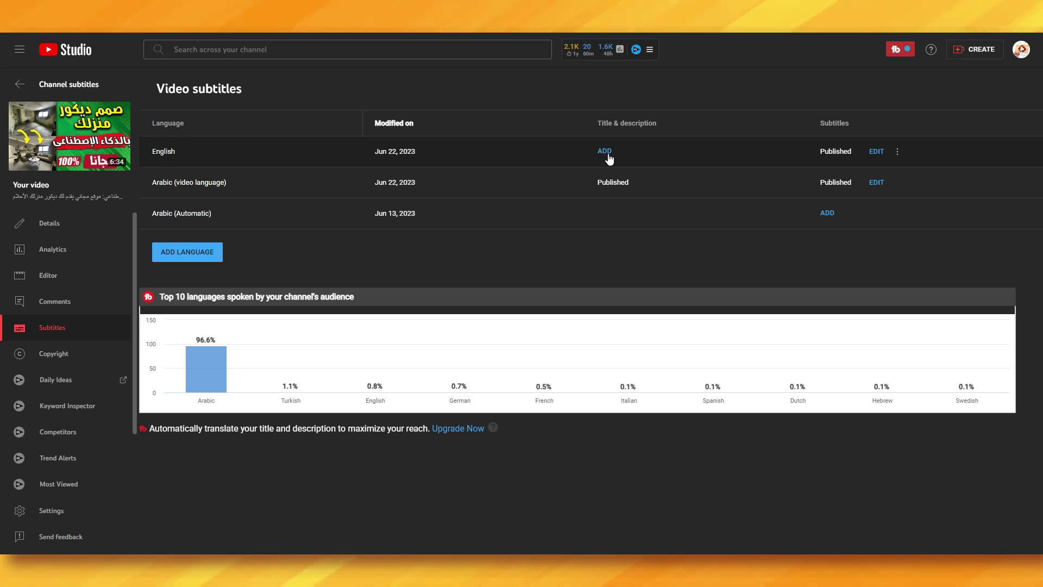
Step: Auto-translate the video's title and description into English, publish them and check them on the watch page
{"action": "left_click", "coordinate": [608, 157]}
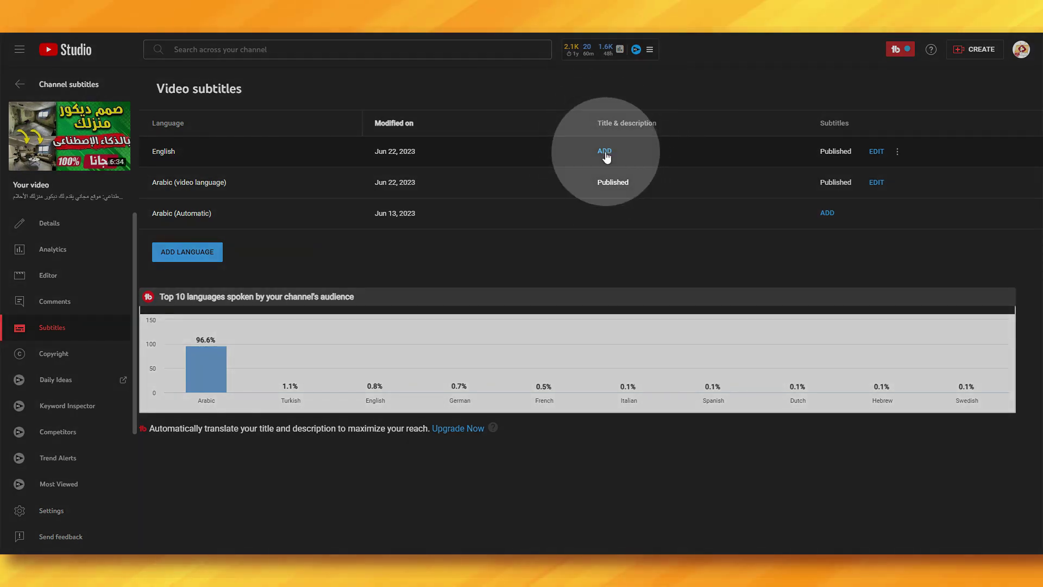
{"action": "left_click", "coordinate": [608, 156]}
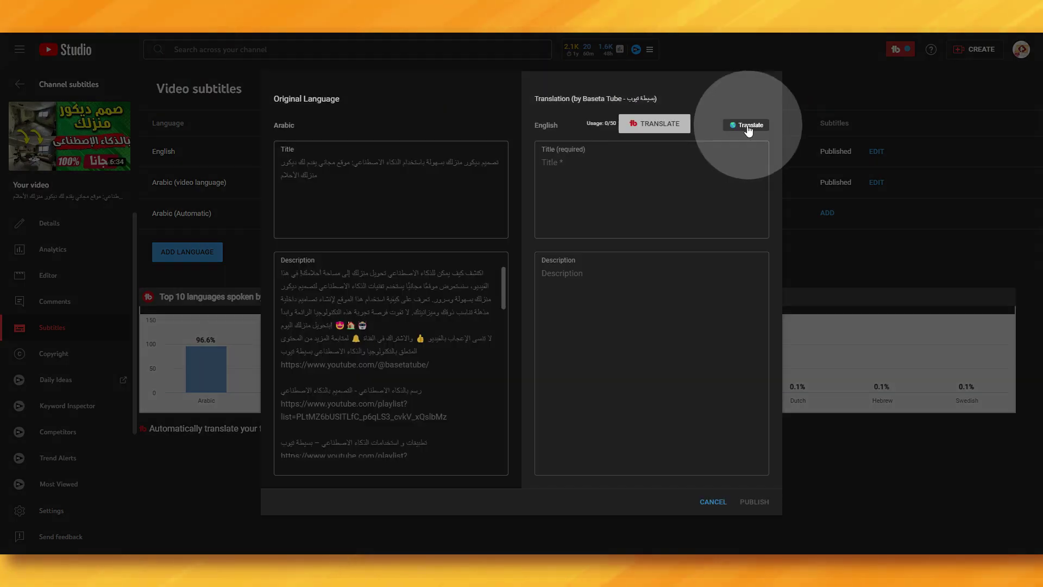
{"action": "left_click", "coordinate": [748, 128]}
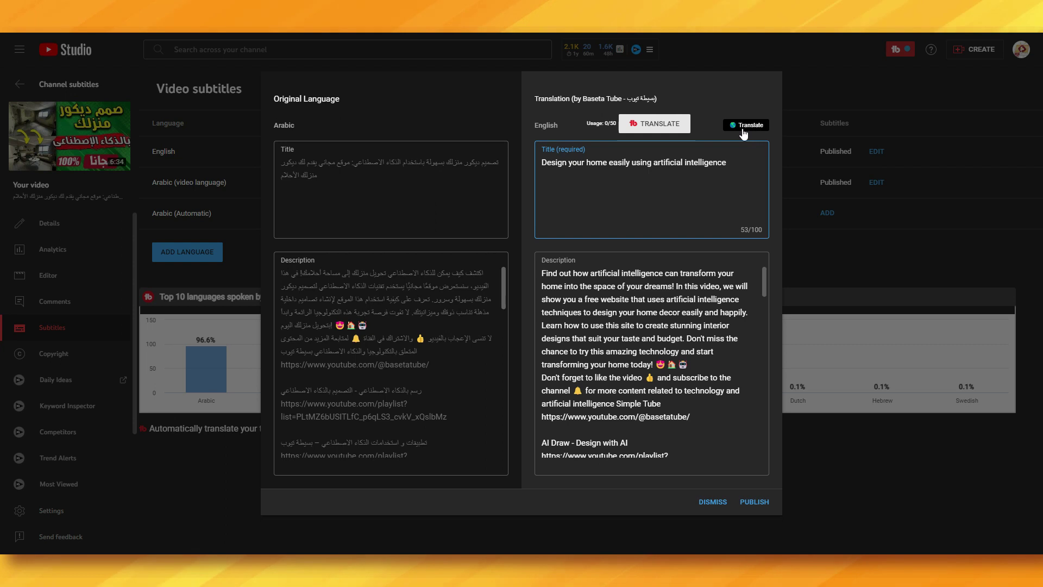
{"action": "key", "text": "ctrl+a"}
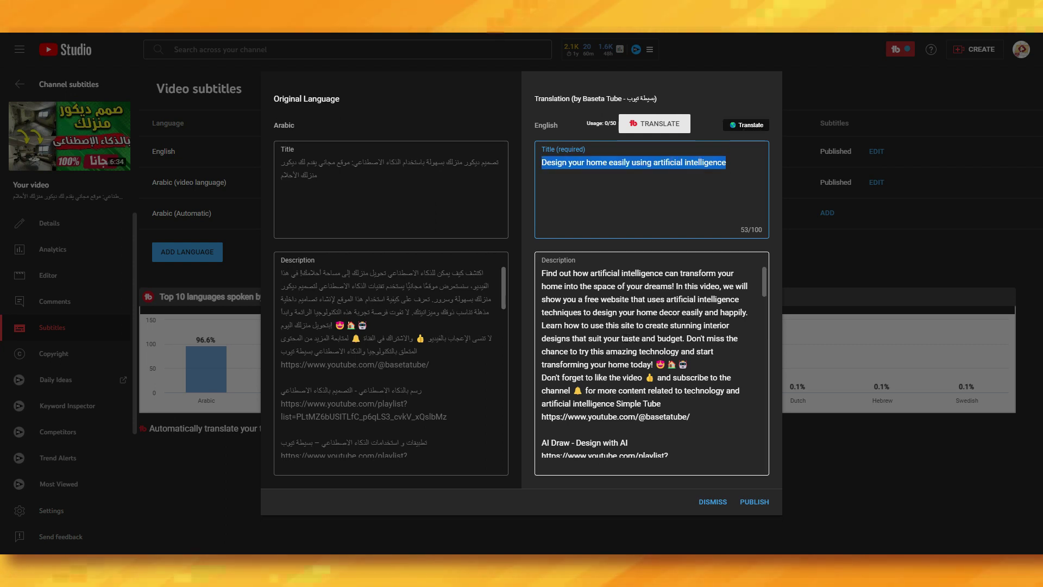
{"action": "left_click", "coordinate": [754, 501]}
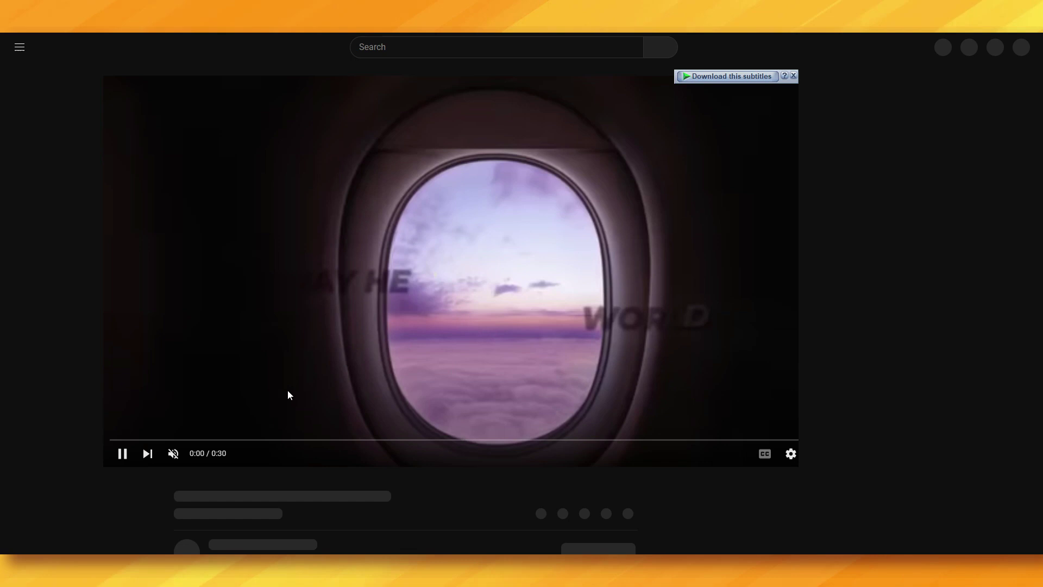
{"action": "scroll", "coordinate": [344, 263], "scroll_direction": "down", "scroll_amount": 5}
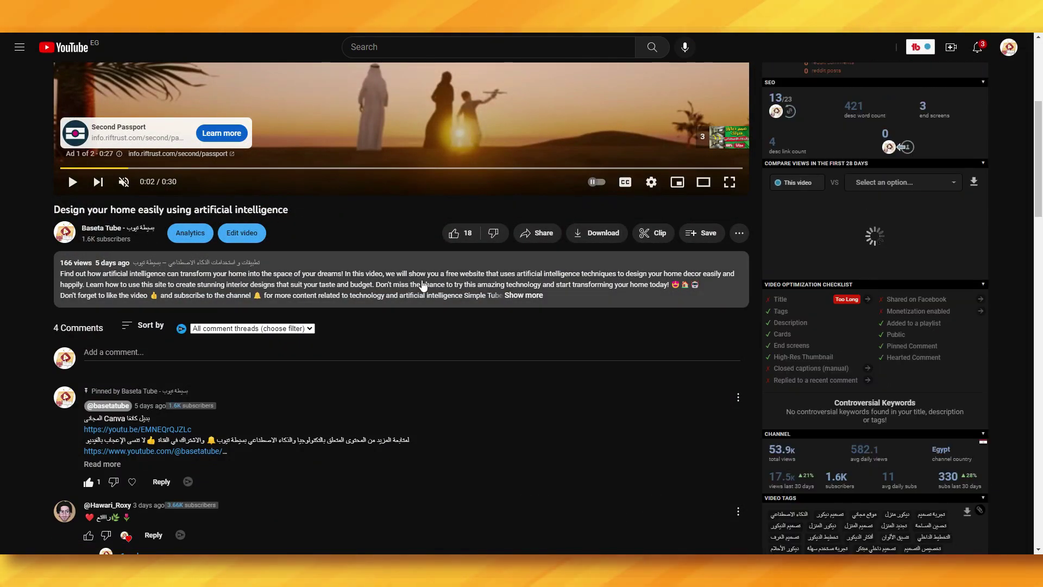
{"action": "scroll", "coordinate": [423, 284], "scroll_direction": "up", "scroll_amount": 4}
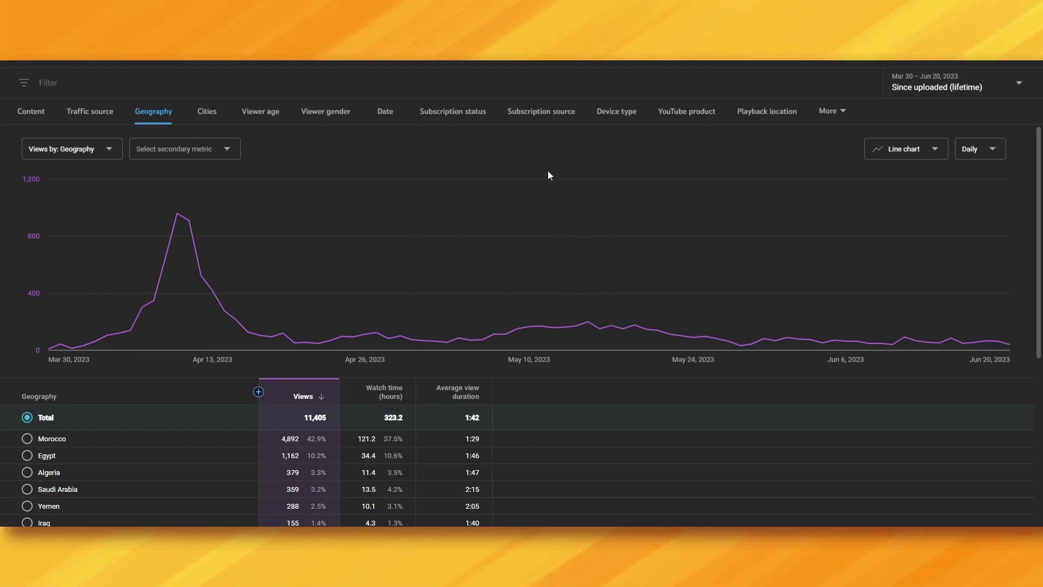
Step: Examine the views by country since upload in the video's YouTube analytics geography report
{"action": "scroll", "coordinate": [1, 207], "scroll_direction": "down", "scroll_amount": 3}
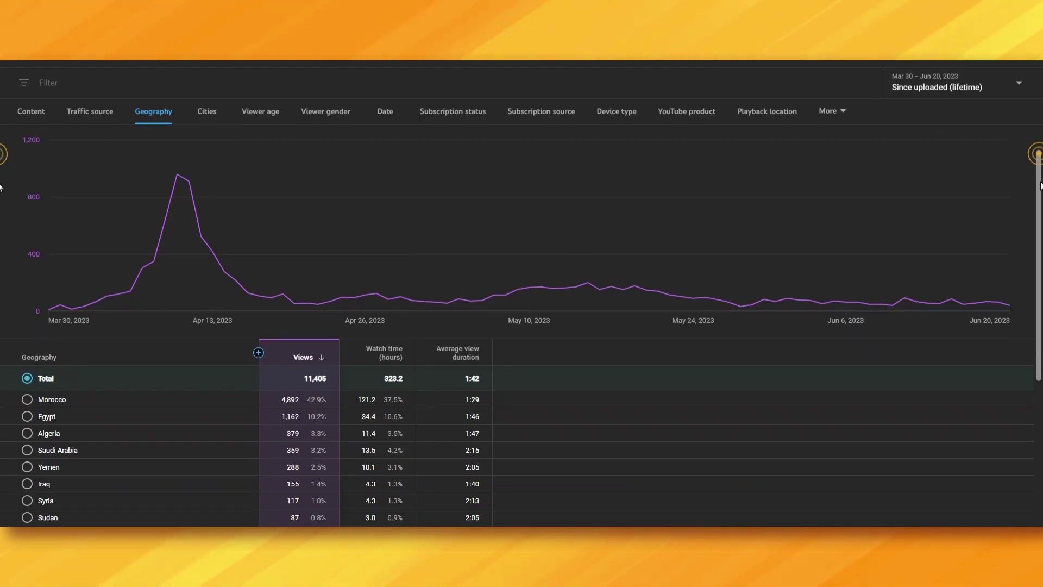
{"action": "scroll", "coordinate": [1, 237], "scroll_direction": "down", "scroll_amount": 3}
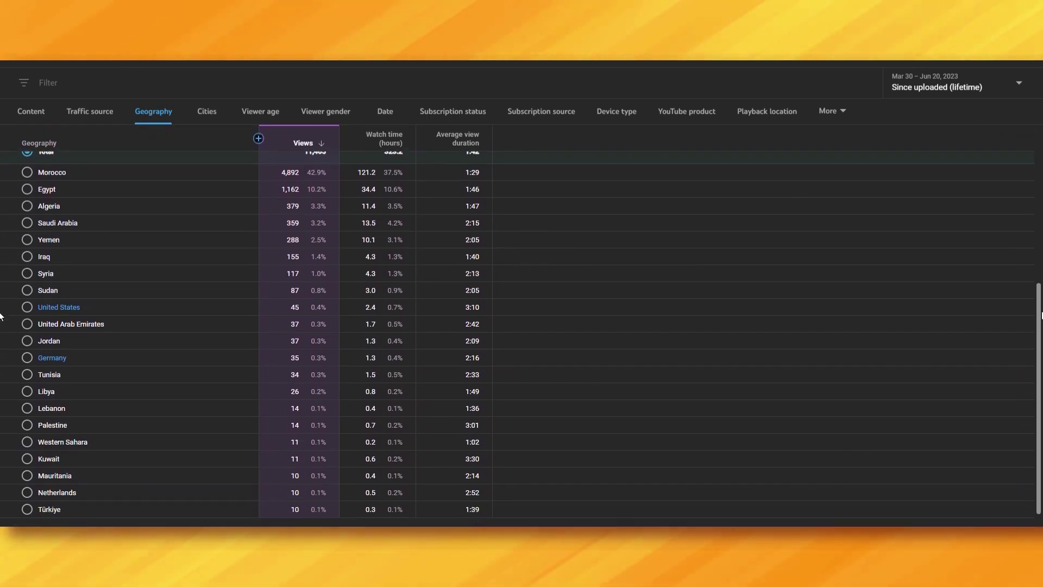
{"action": "scroll", "coordinate": [337, 213], "scroll_direction": "down", "scroll_amount": 1}
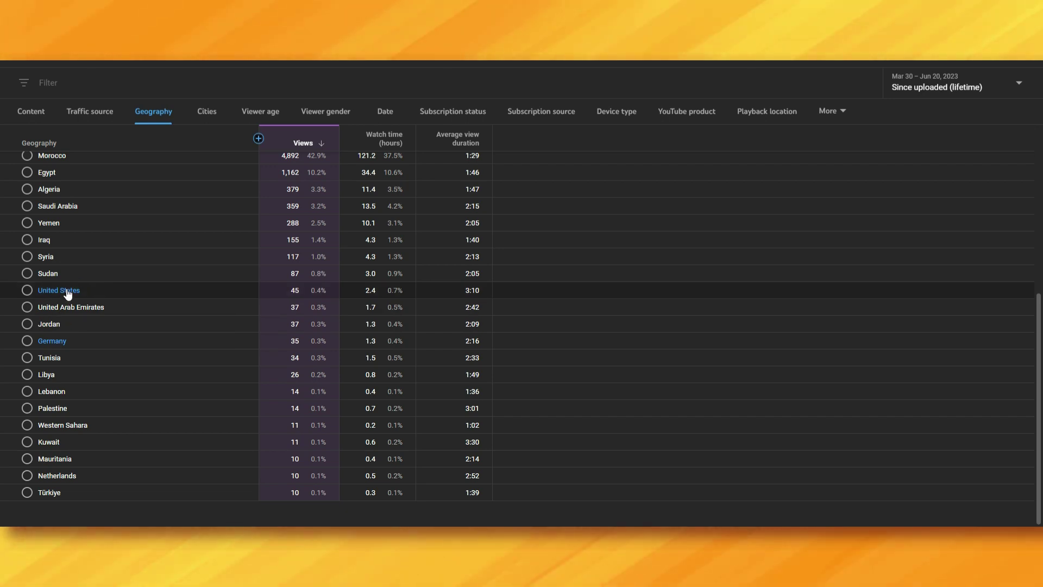
{"action": "scroll", "coordinate": [67, 293], "scroll_direction": "up", "scroll_amount": 5}
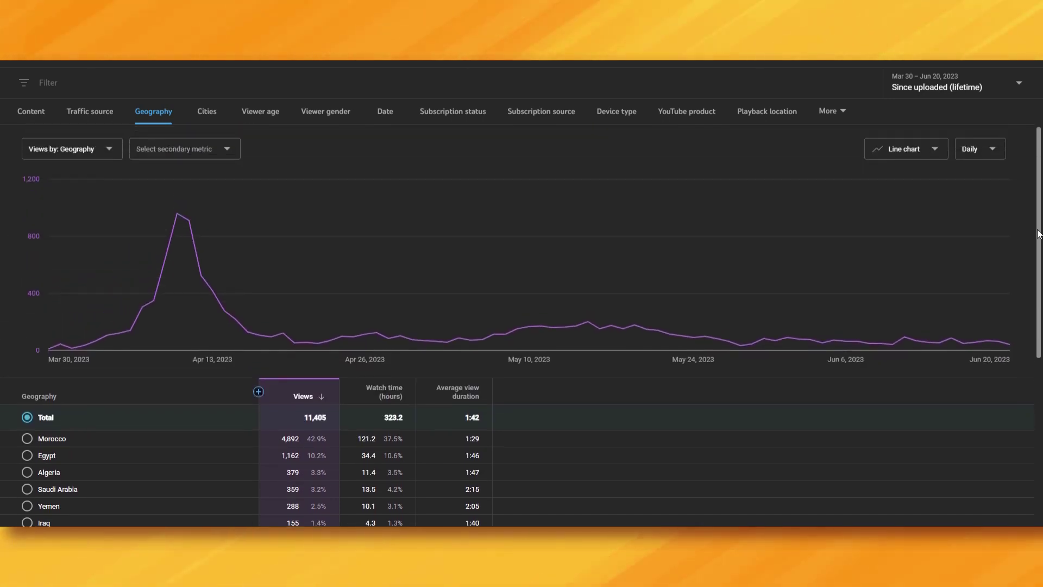